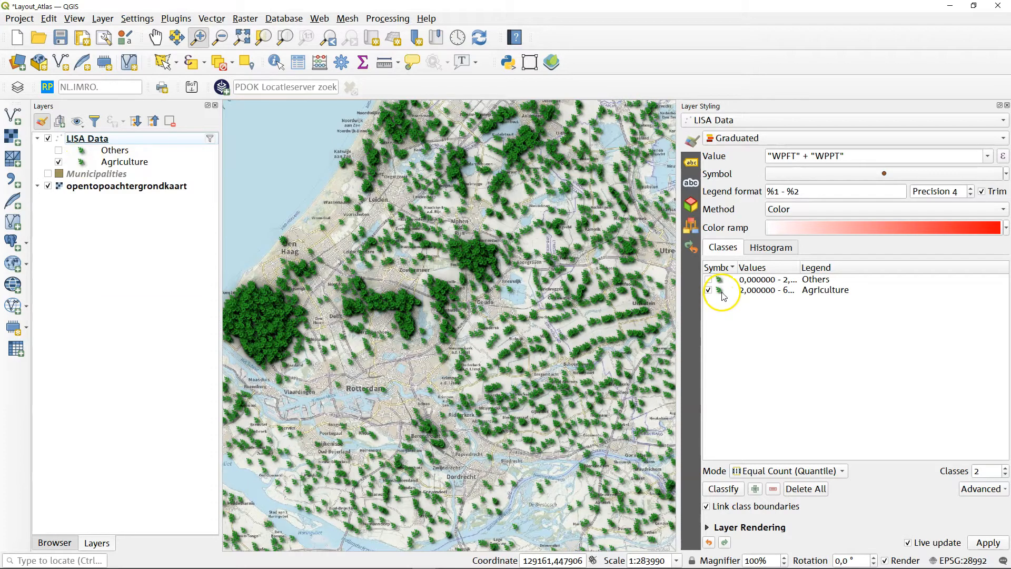
Step: Inspect the SVG marker settings and draw effects properties of the LISA Data layer's Agriculture class
left_click(841, 165)
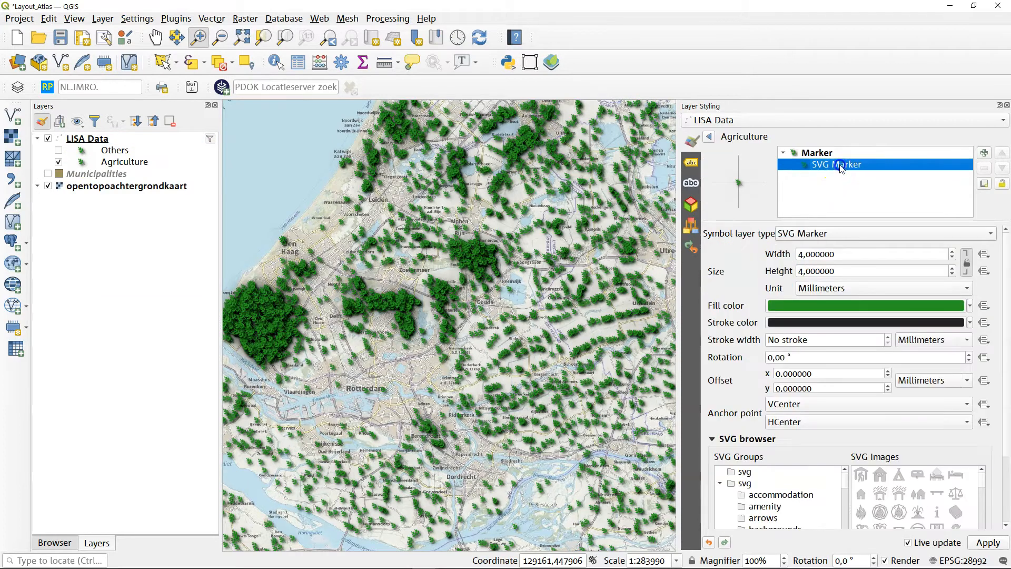
left_click_drag(1005, 345, 998, 485)
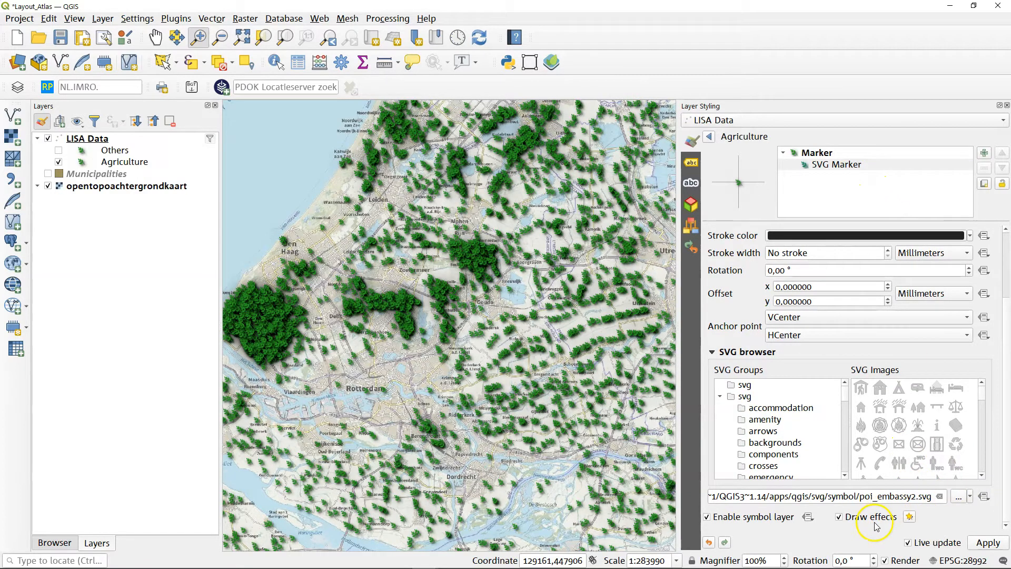
left_click(910, 517)
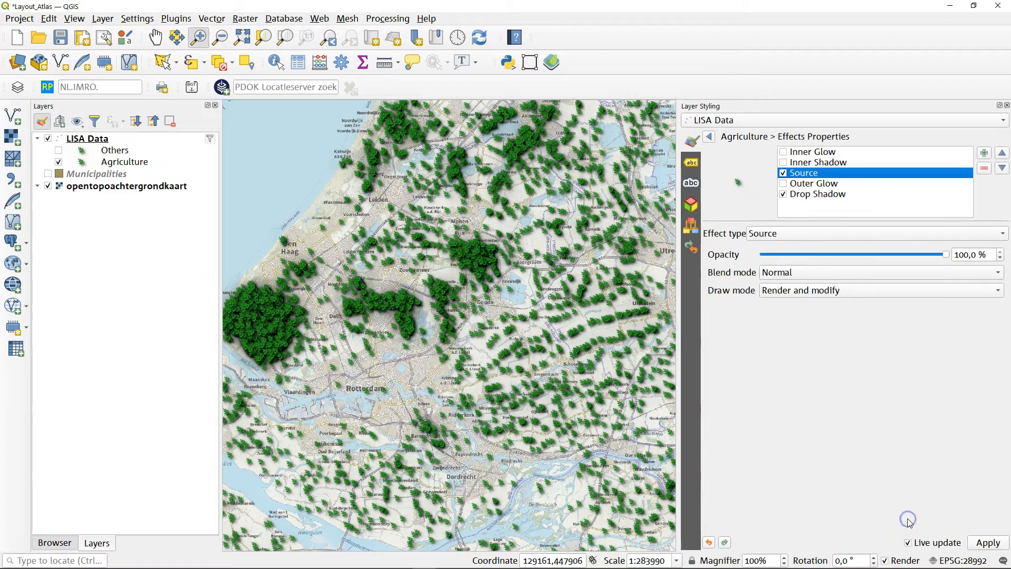
left_click(709, 138)
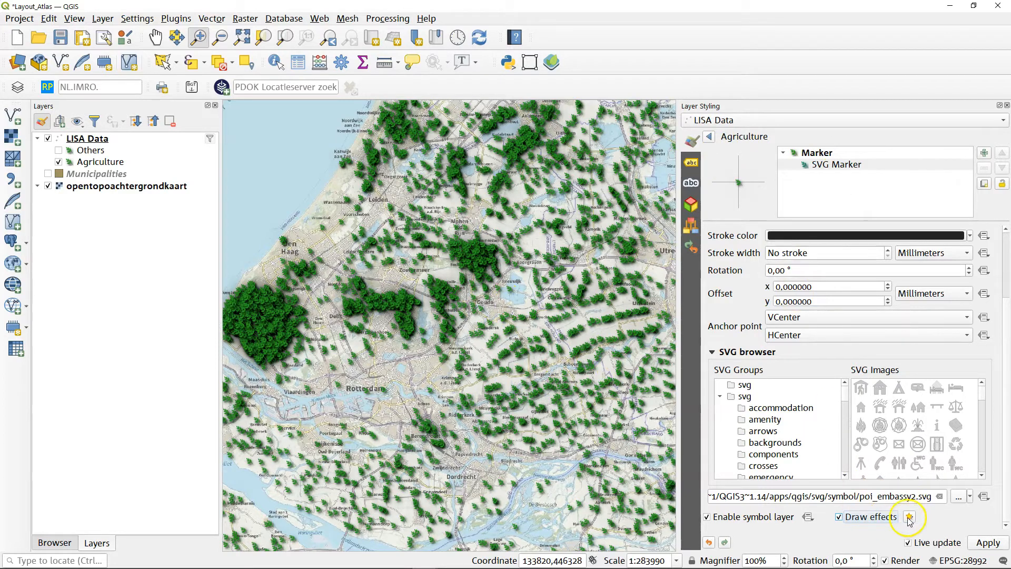
left_click(709, 139)
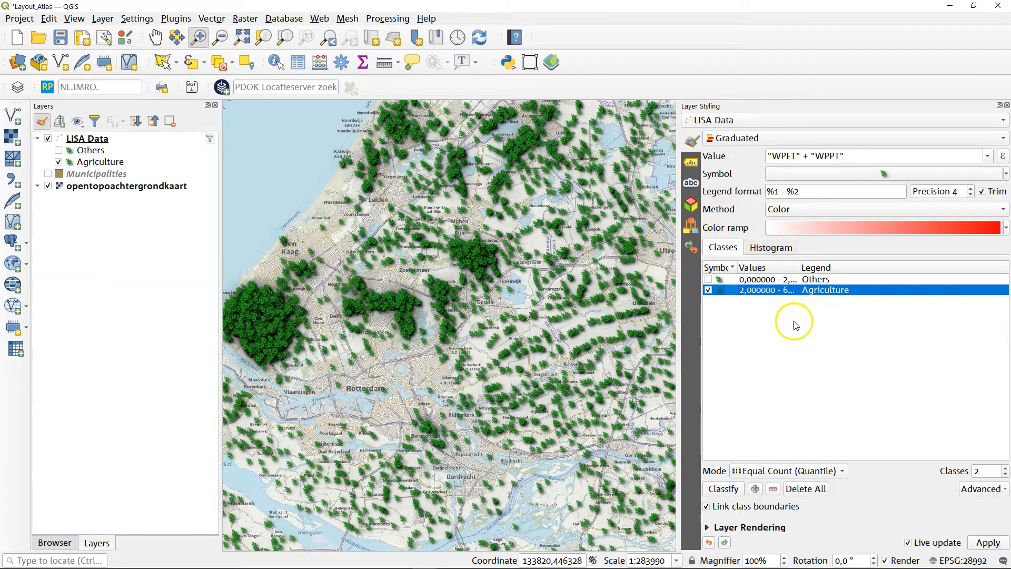
Step: Review the graduated value expression and the Agriculture class bounds, and compare the map with the Others class shown and hidden
left_click(850, 157)
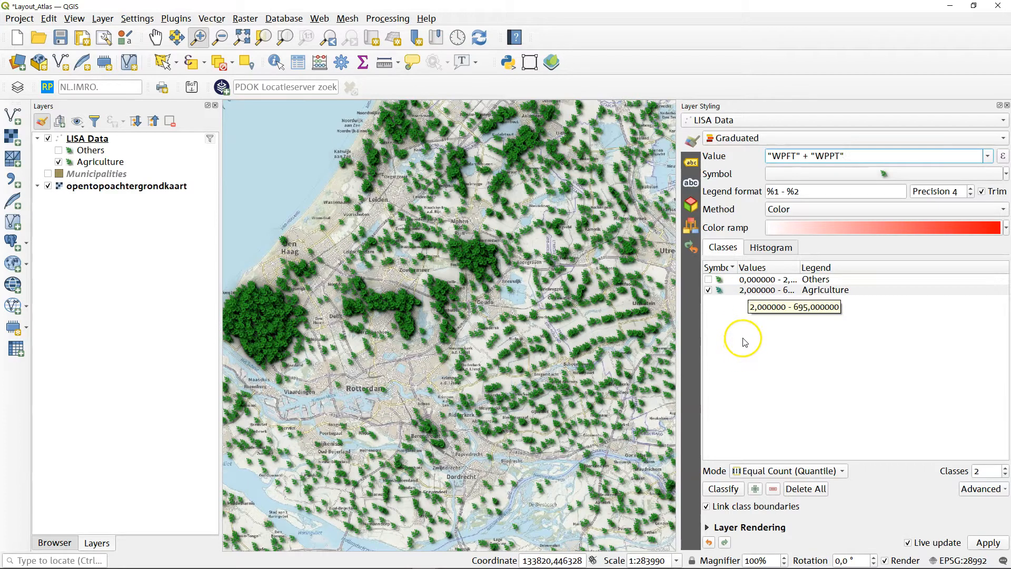
left_click(745, 292)
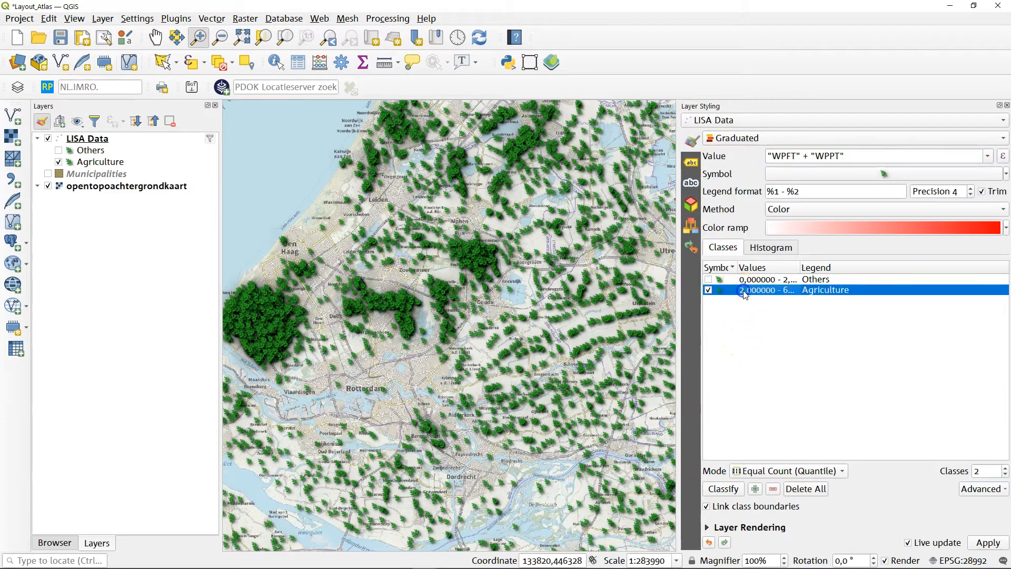
double_click(744, 293)
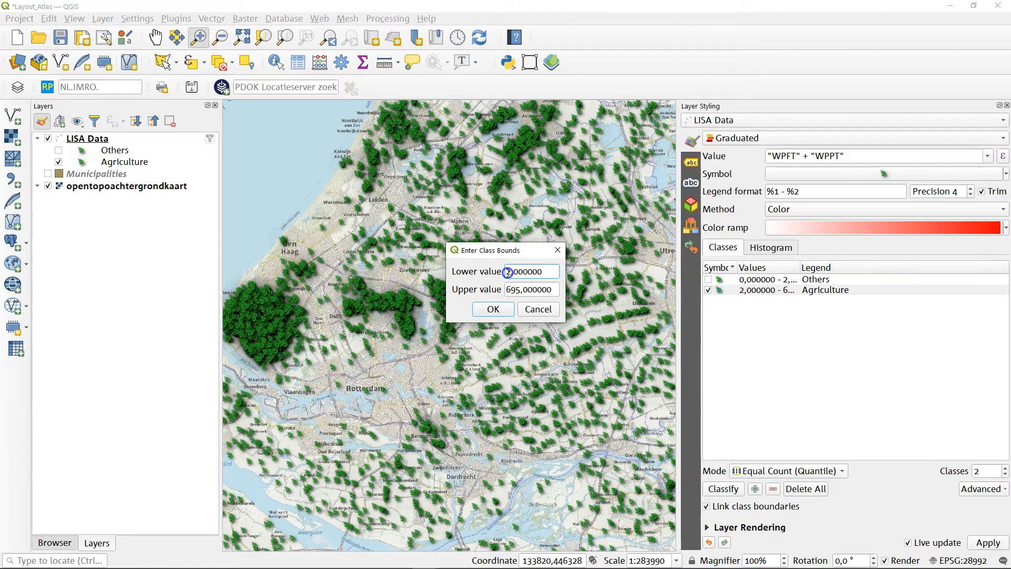
type("5")
left_click(495, 315)
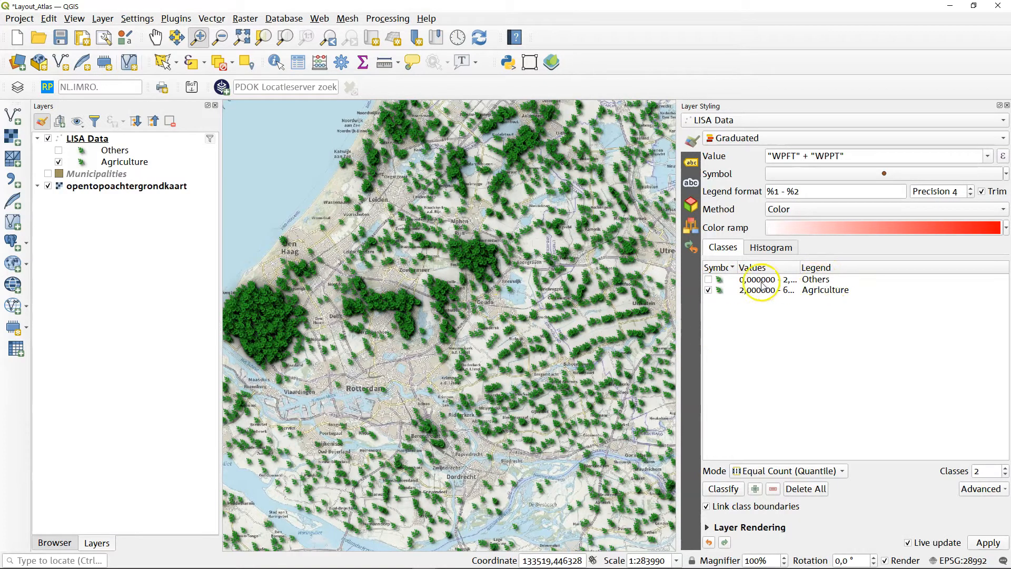
left_click(708, 280)
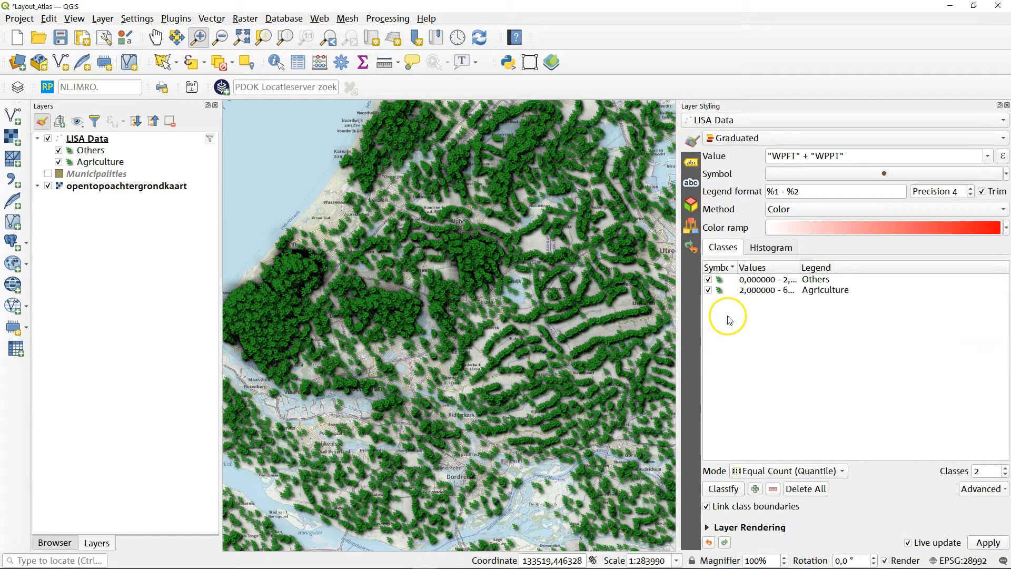
left_click(708, 279)
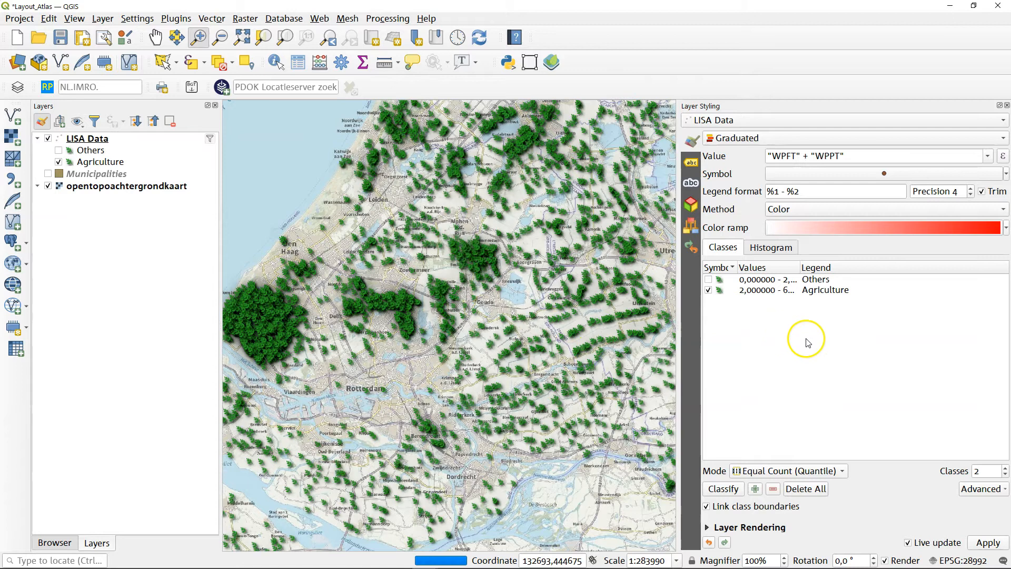
Step: Hide the LISA Data layer, show the Municipalities layer and zoom the map to its extent
left_click(48, 138)
left_click(48, 174)
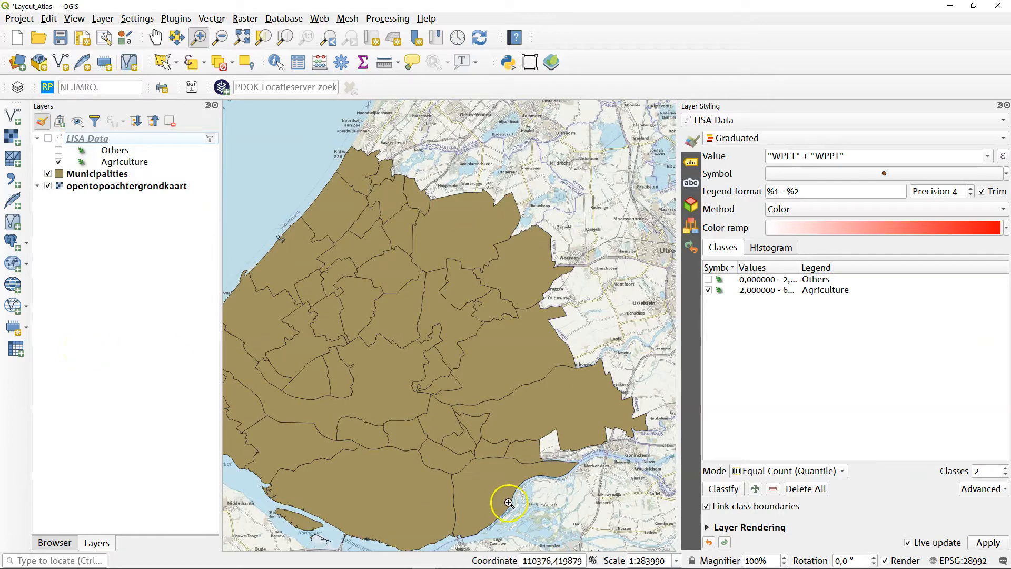
right_click(95, 177)
left_click(141, 184)
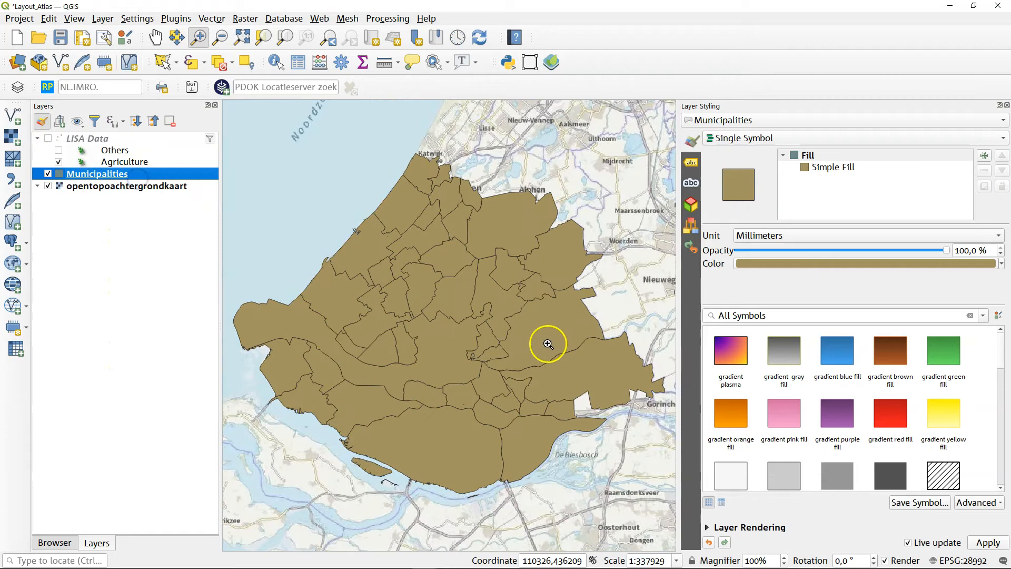
Step: Try the Multiply layer blending mode on the Municipalities layer and set it back to Normal
left_click(707, 527)
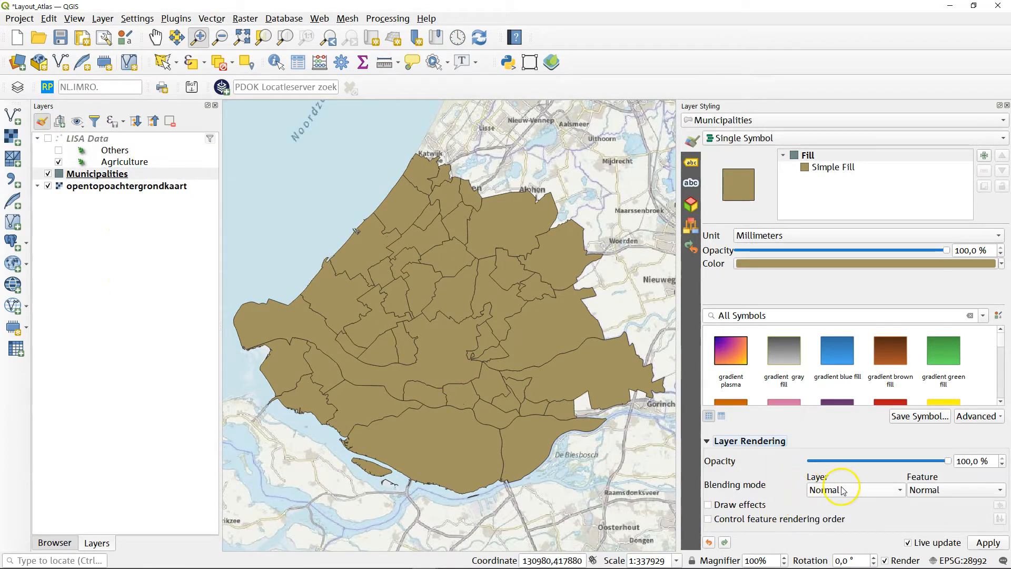
left_click_drag(947, 461, 990, 462)
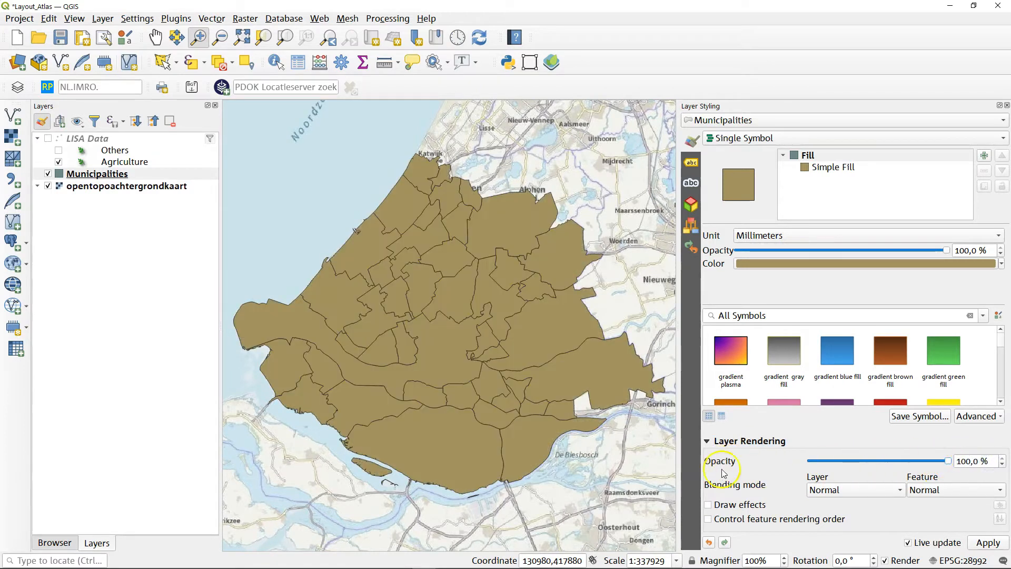
left_click(859, 490)
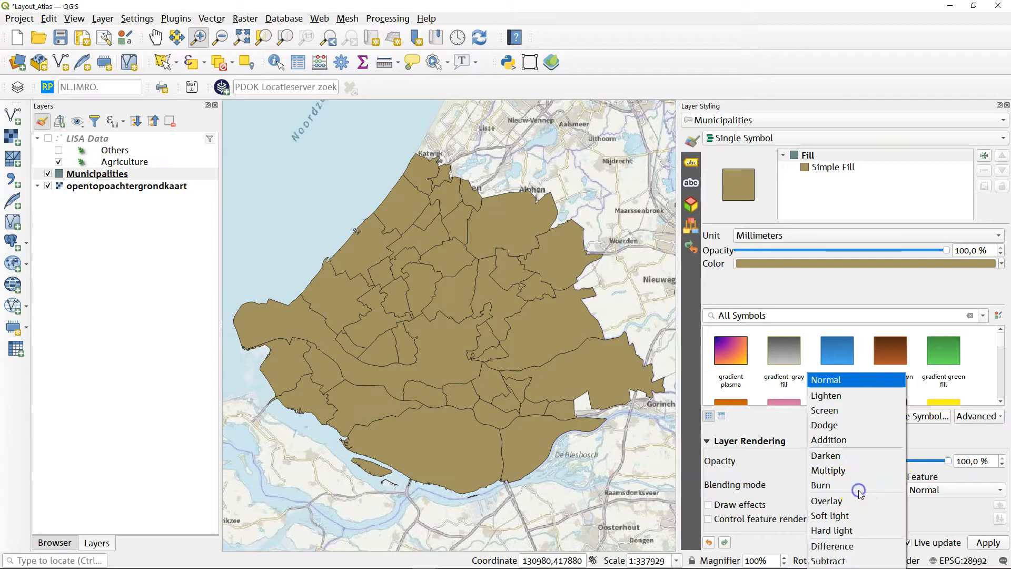
left_click(832, 474)
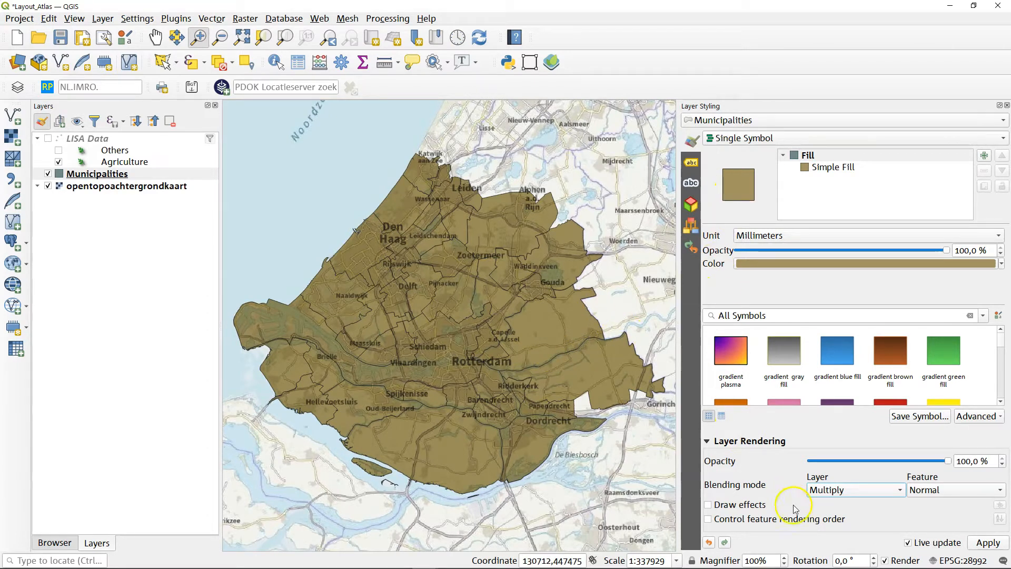
left_click(828, 496)
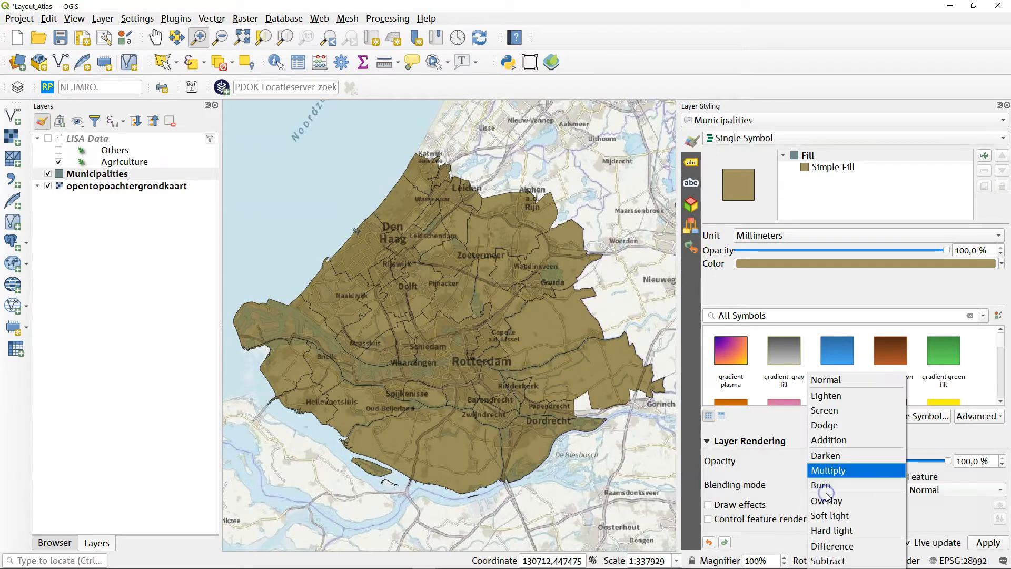
left_click(836, 383)
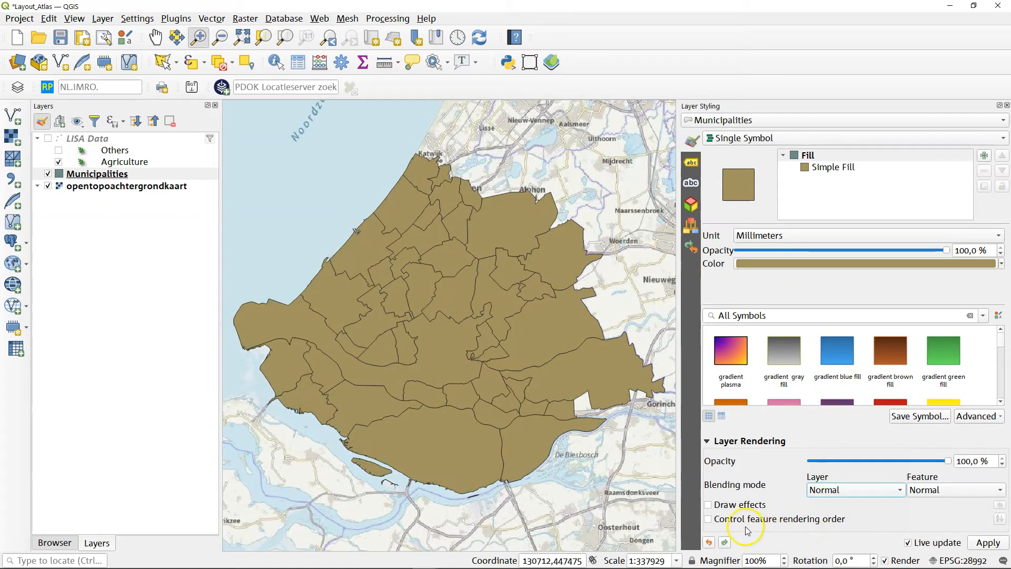
Step: Enable draw effects for the Municipalities layer and preview a drop shadow and an inner shadow, leaving both shadows off
left_click(709, 506)
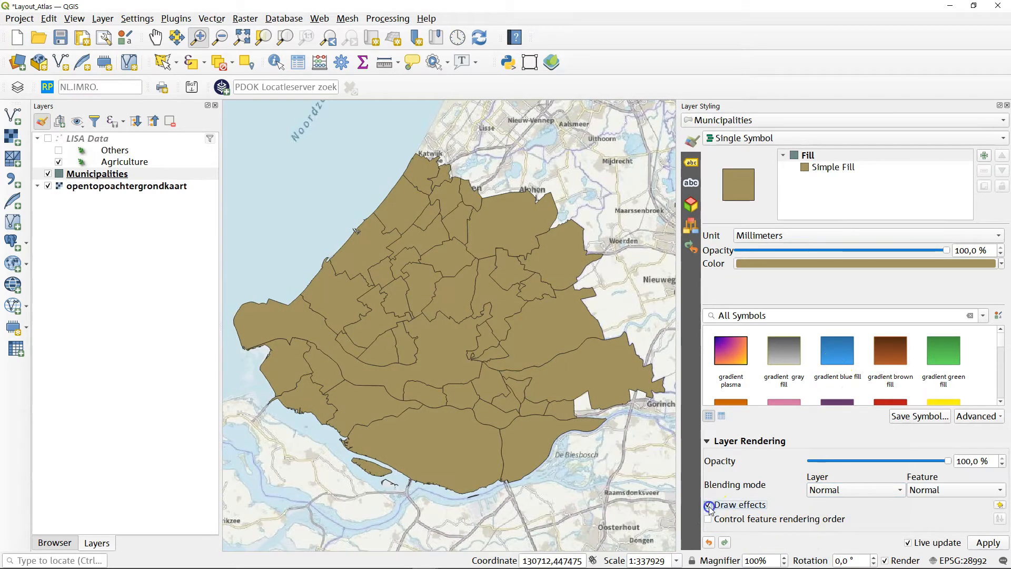
left_click(1000, 505)
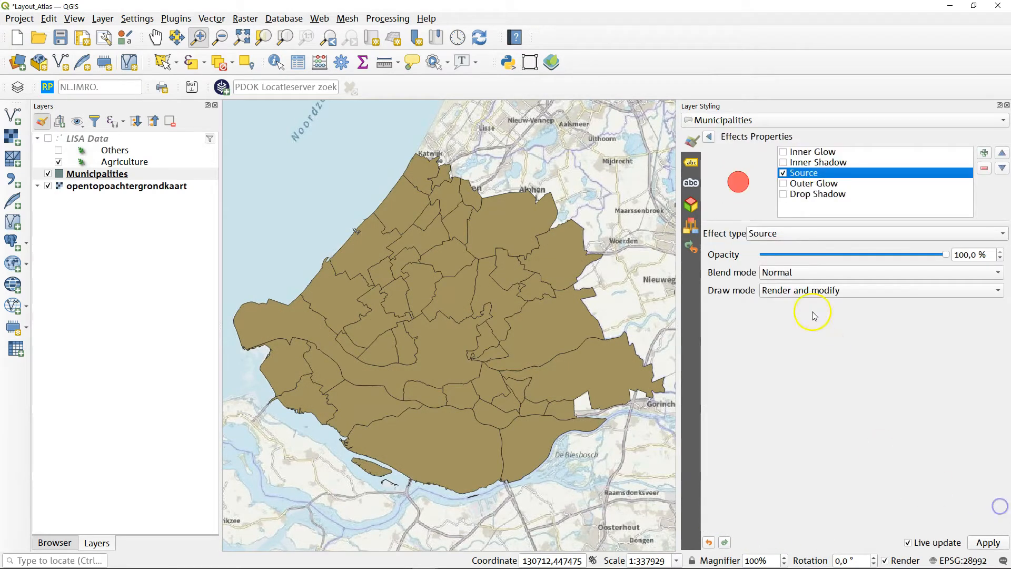
left_click(783, 194)
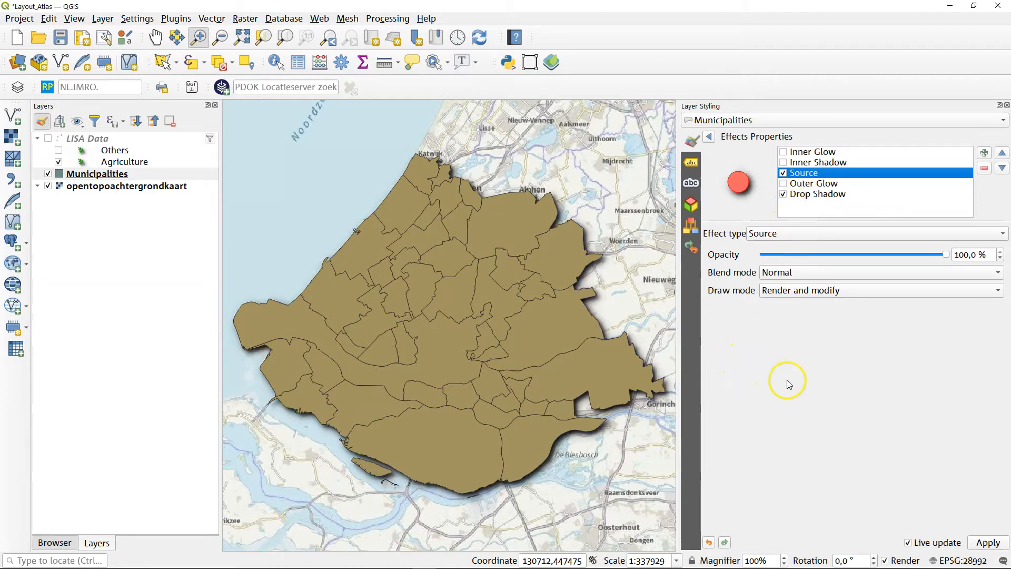
left_click(784, 194)
left_click(784, 163)
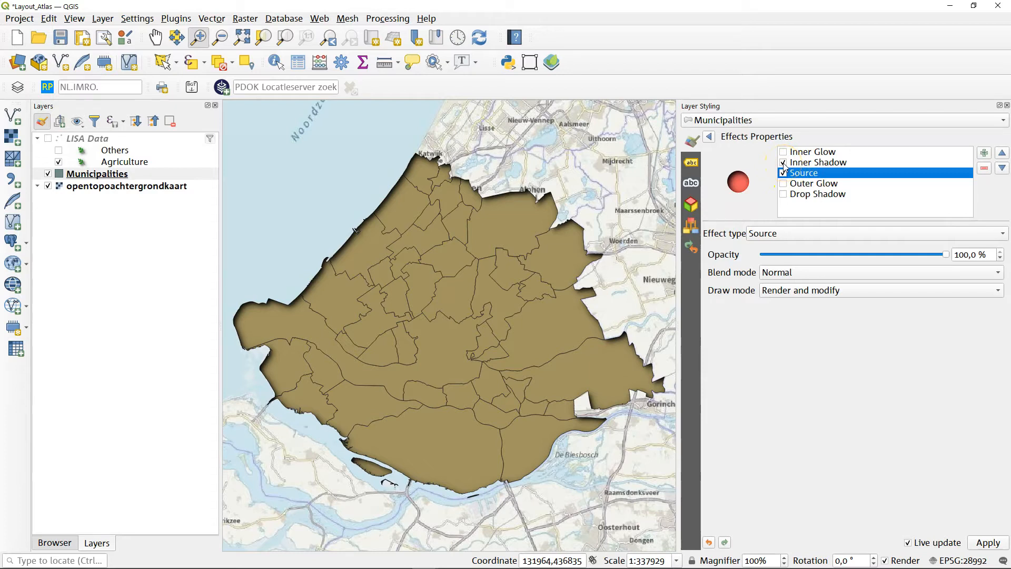
left_click(784, 164)
left_click(708, 136)
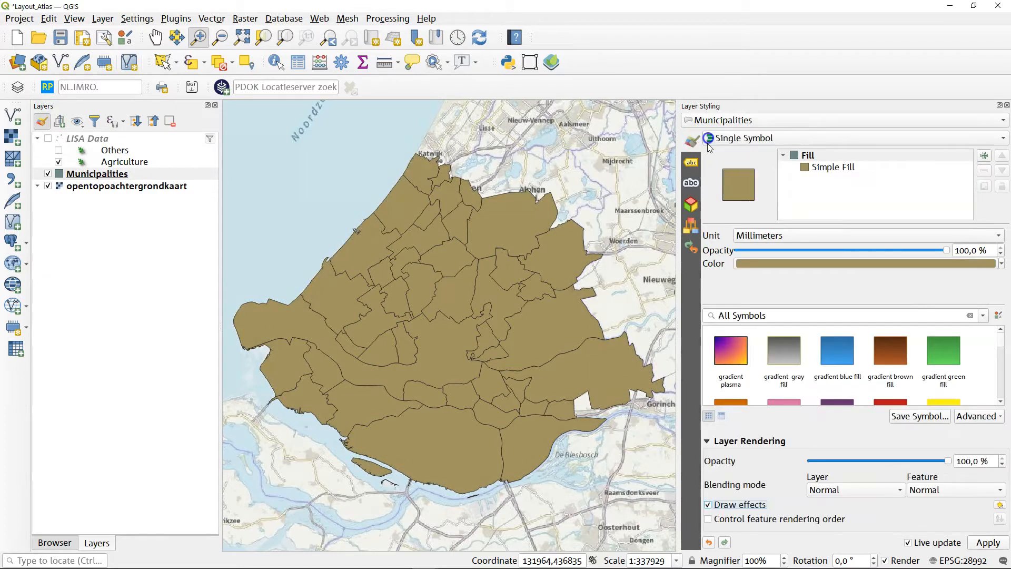
Step: Make both the LISA Data and Municipalities layers visible on the map
left_click(48, 174)
left_click(48, 138)
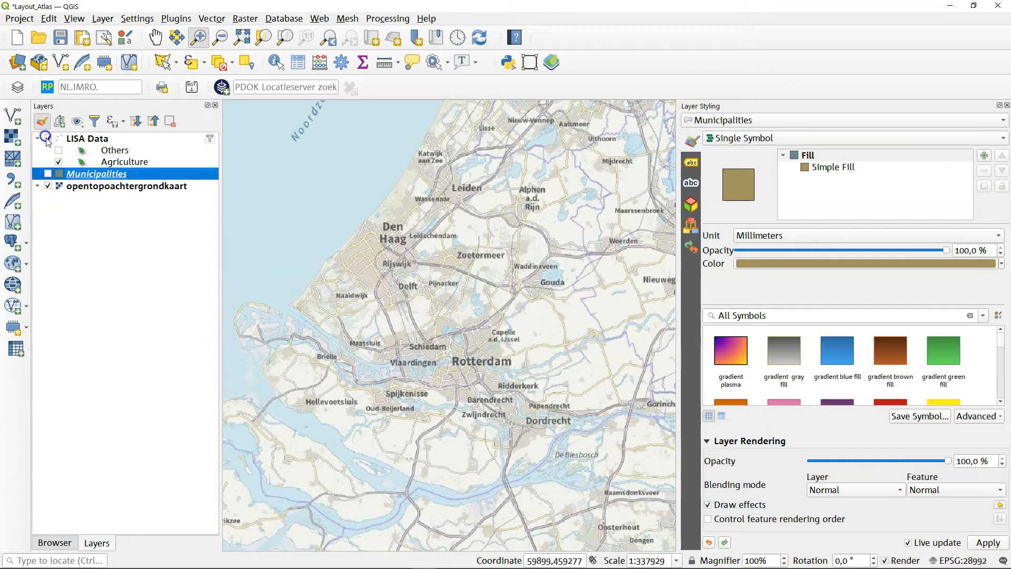
left_click(48, 174)
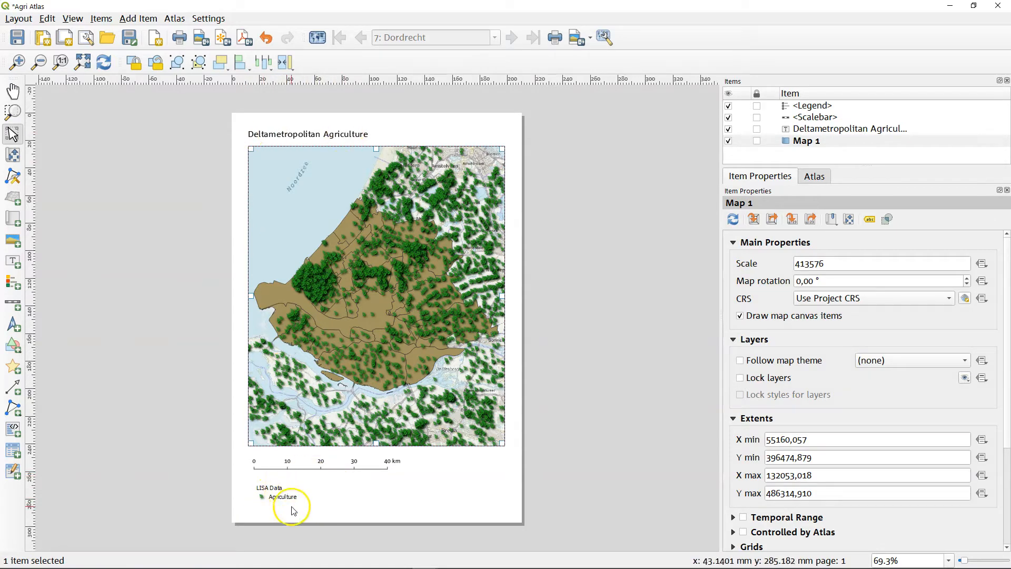
Step: Examine the item properties of the legend and the map in the Agri Atlas layout
left_click(271, 495)
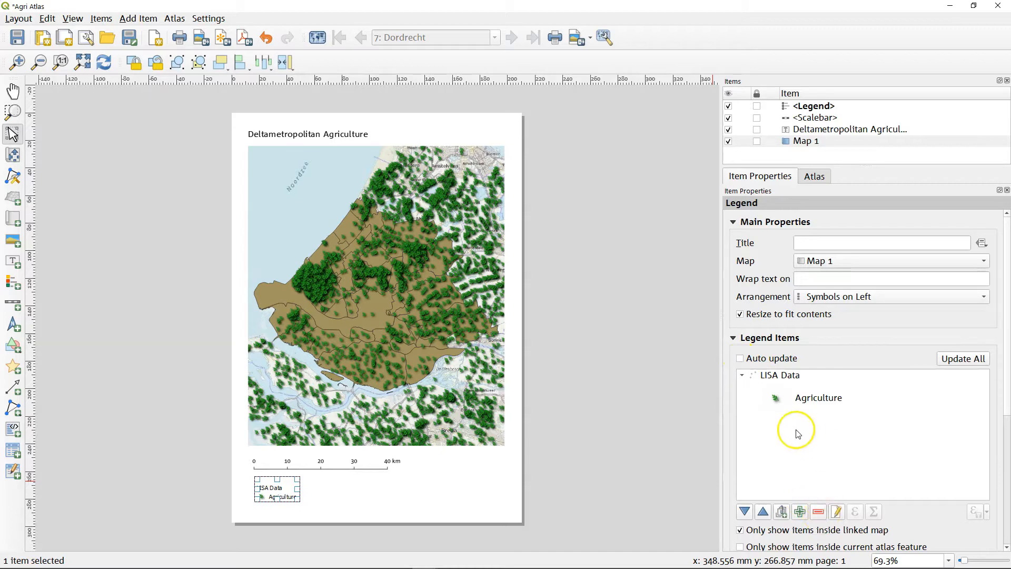
left_click(623, 491)
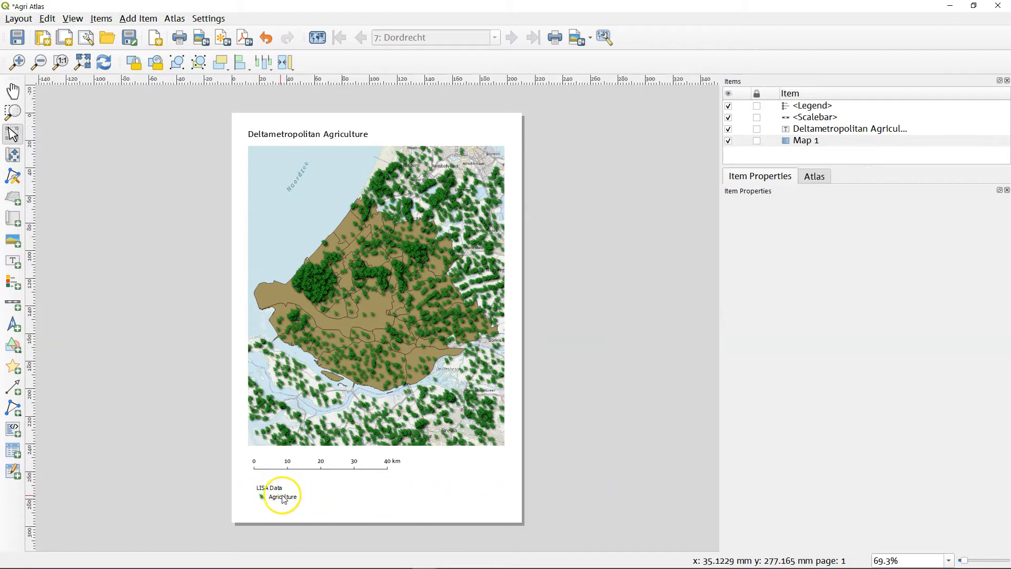
left_click(403, 358)
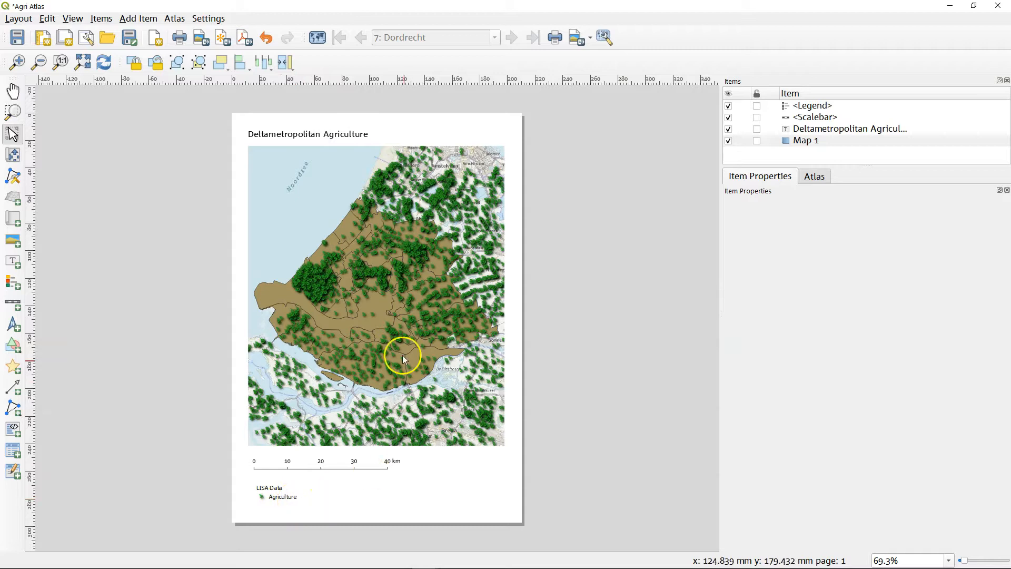
left_click(400, 348)
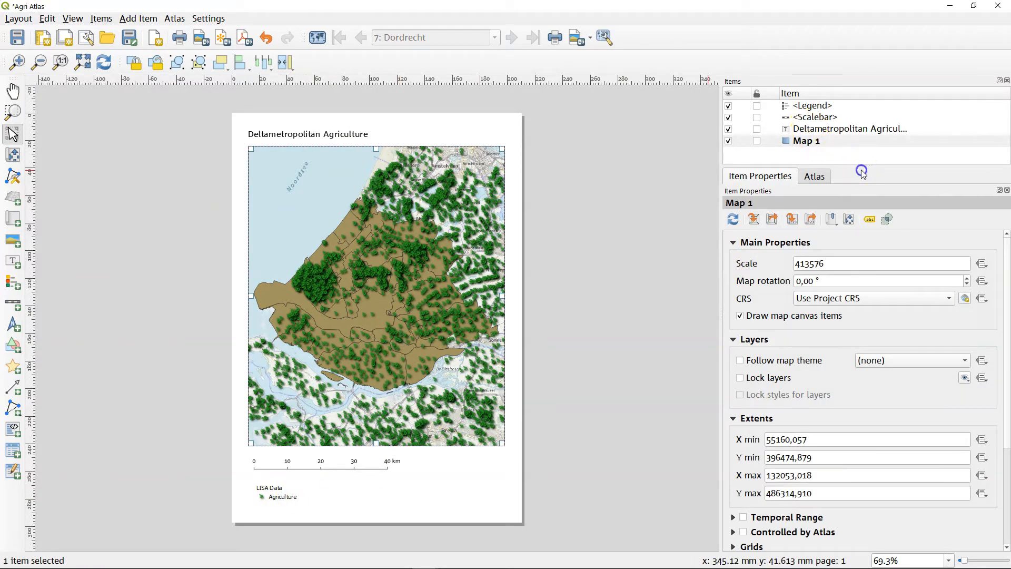
Step: Check which layout panels and toolbars are enabled, and choose Municipalities as the coverage layer in the atlas settings
left_click(814, 177)
right_click(740, 42)
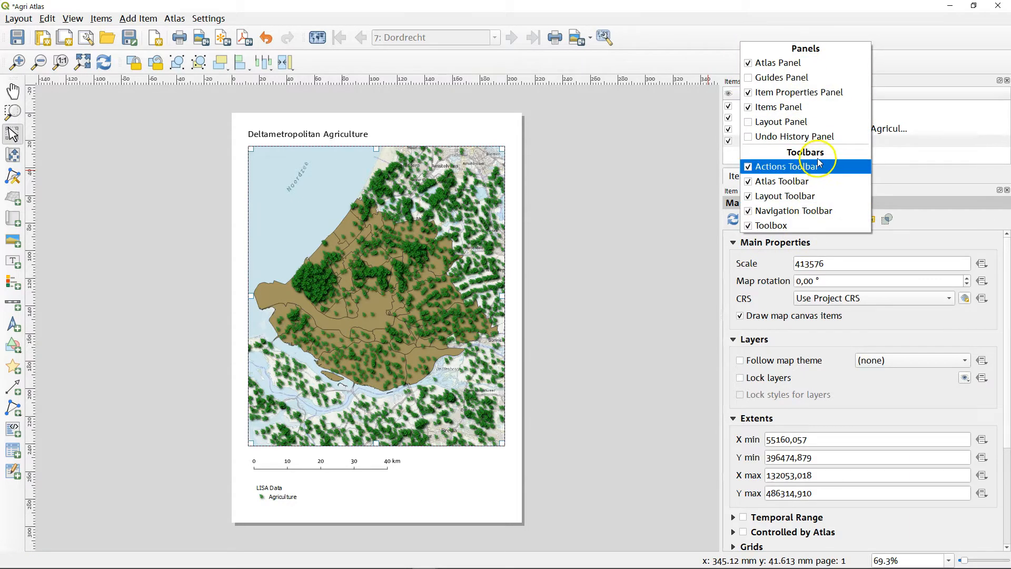
left_click(913, 48)
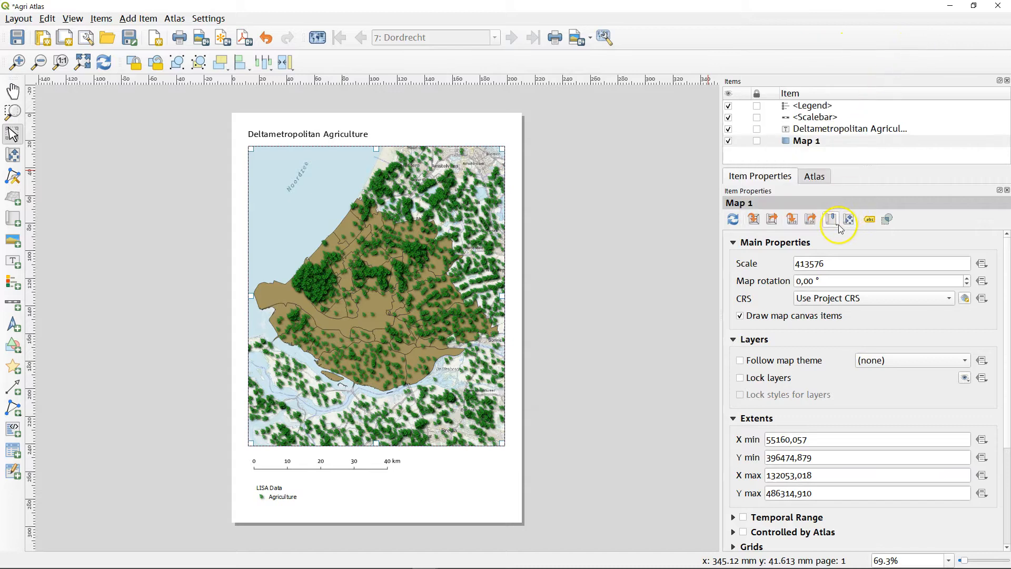
left_click(818, 180)
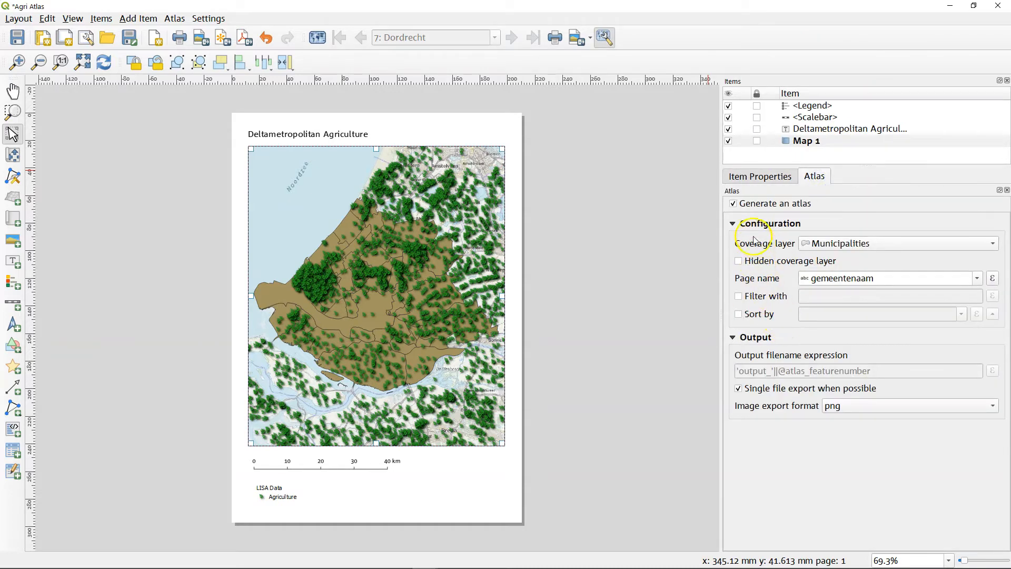
left_click(838, 245)
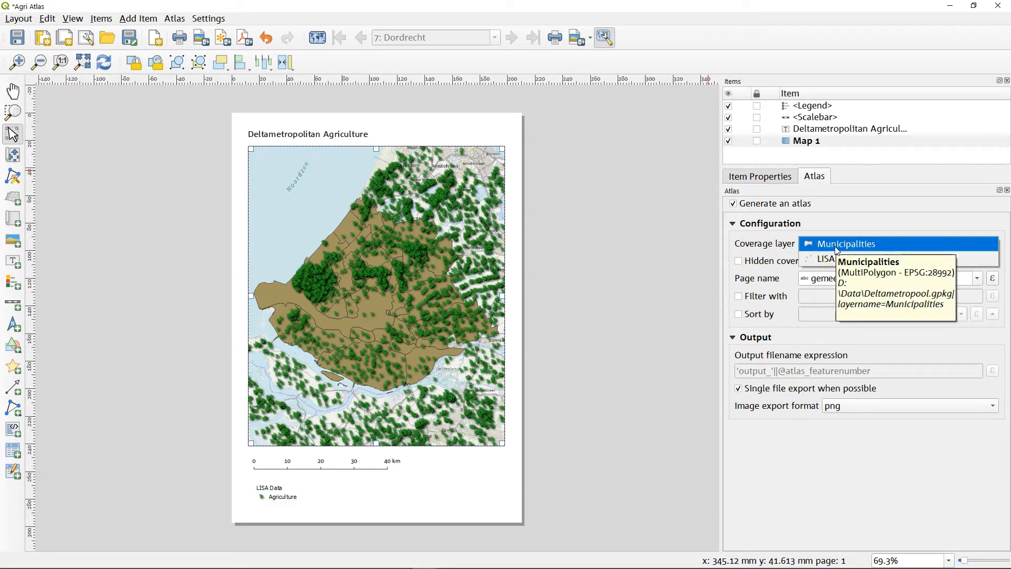
left_click(837, 248)
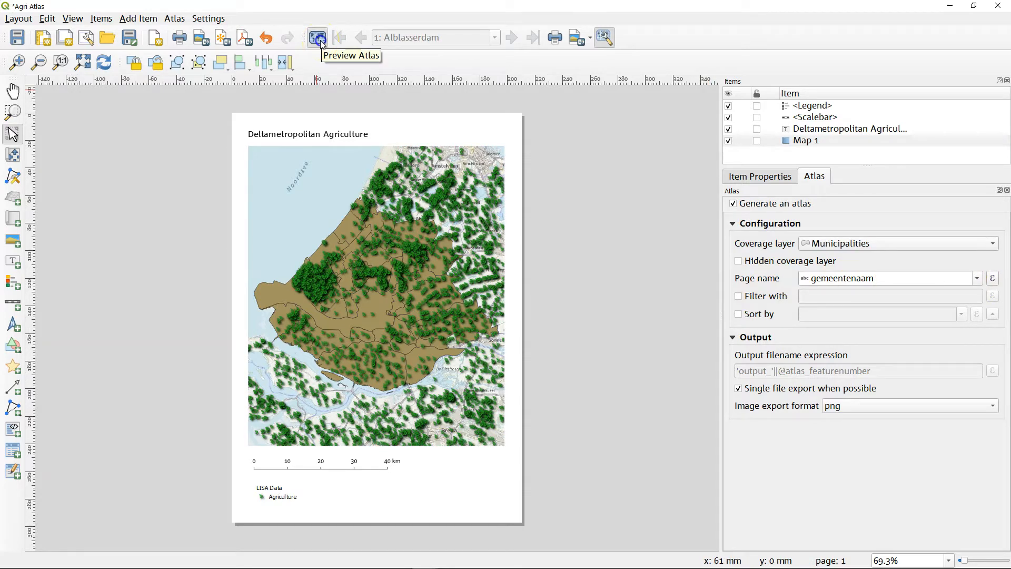
Step: Turn on the atlas preview, browse the municipality pages and go to the Delft page
left_click(318, 39)
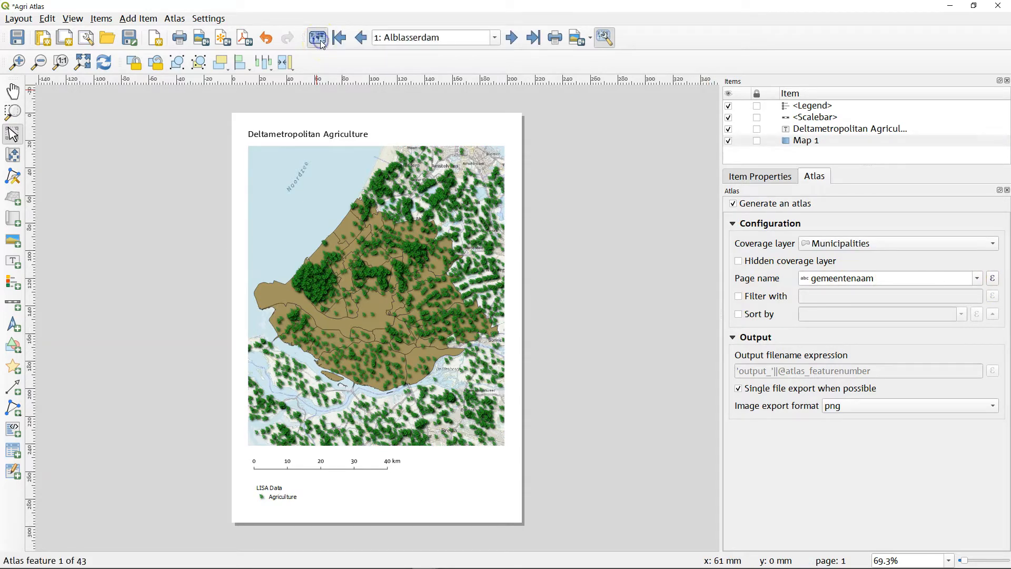
left_click(496, 38)
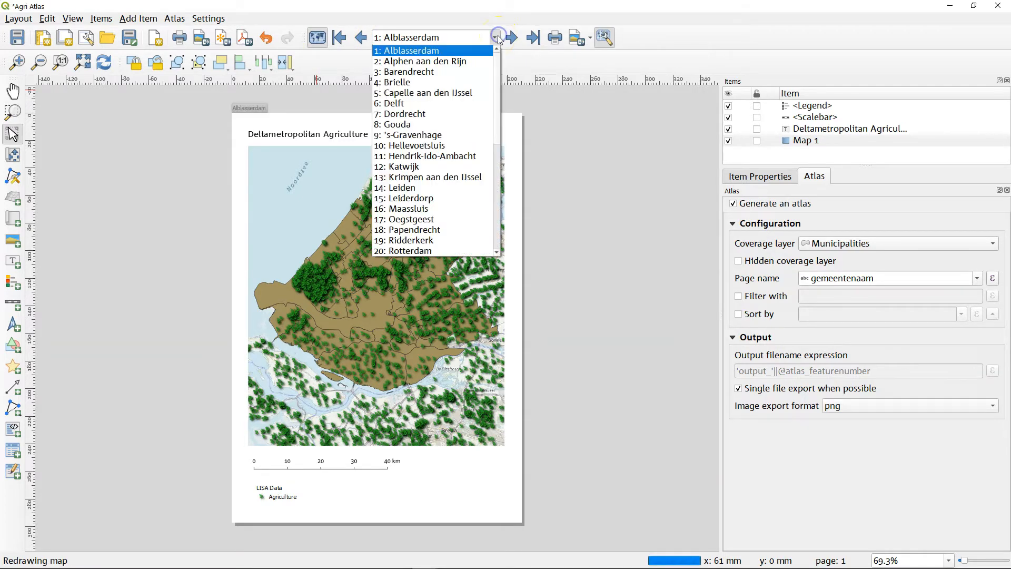
mouse_move(496, 68)
left_mouse_down()
mouse_move(498, 226)
mouse_move(499, 71)
left_mouse_up()
left_click(497, 39)
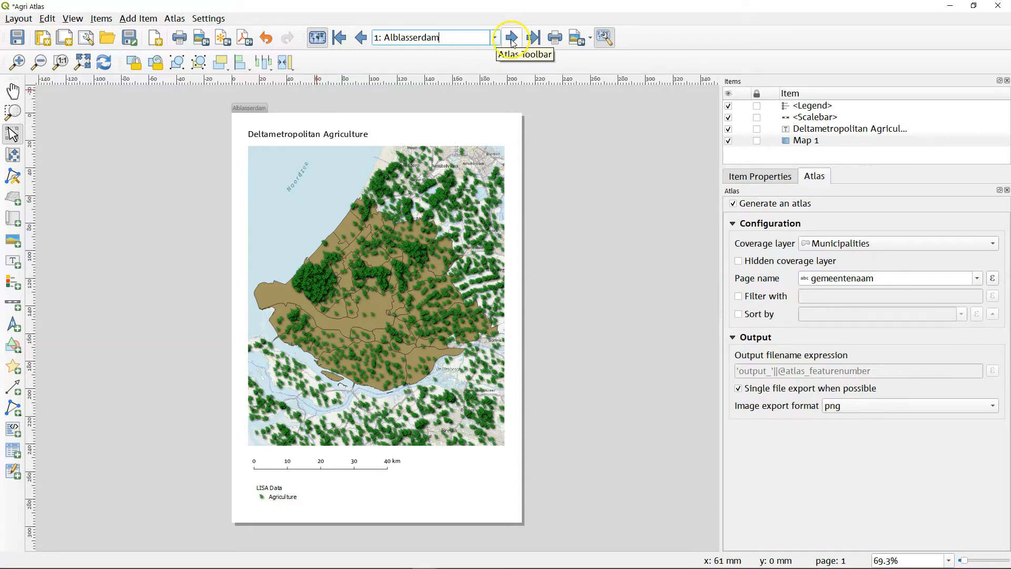
left_click(512, 41)
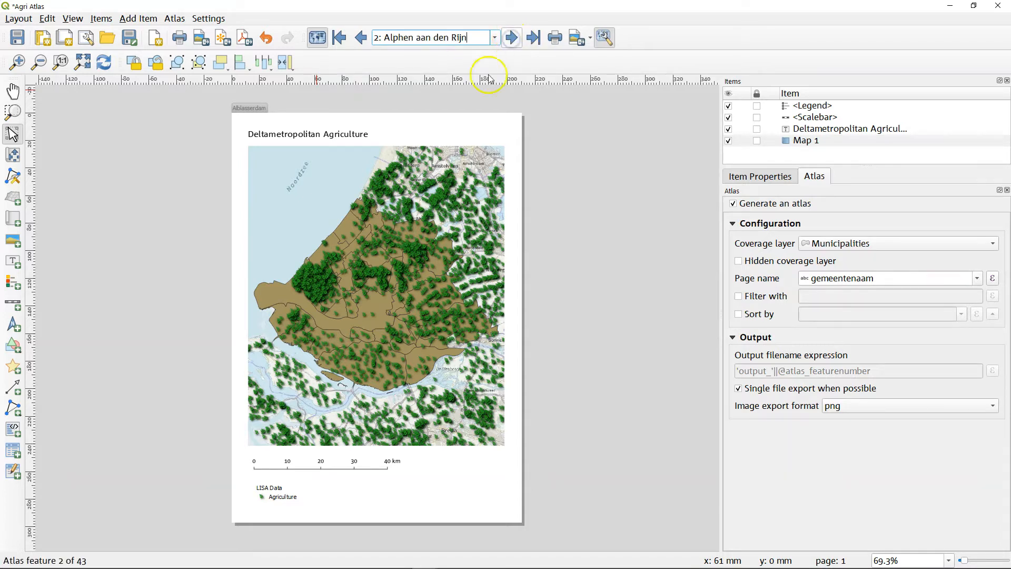
left_click(495, 39)
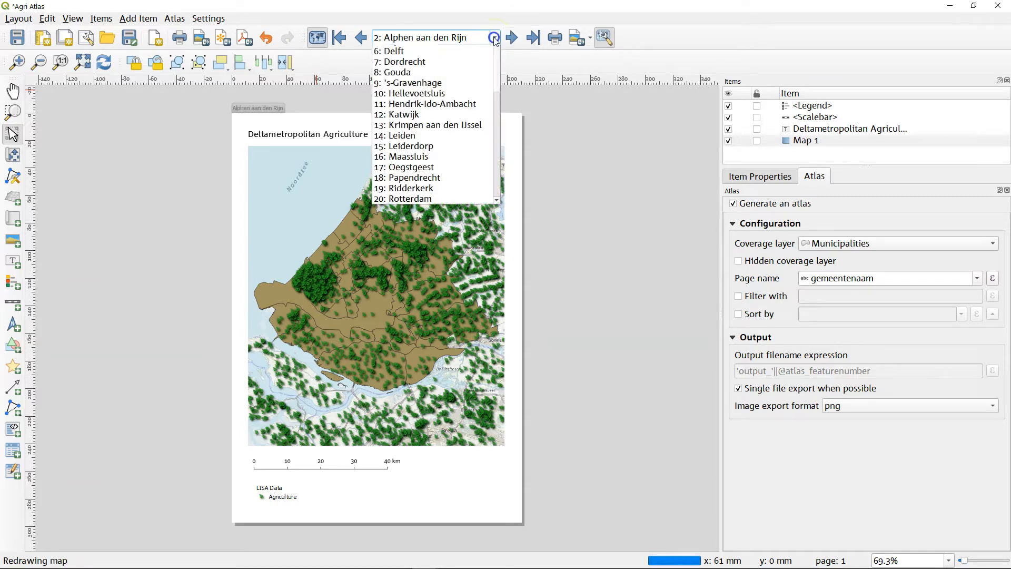
left_click(458, 102)
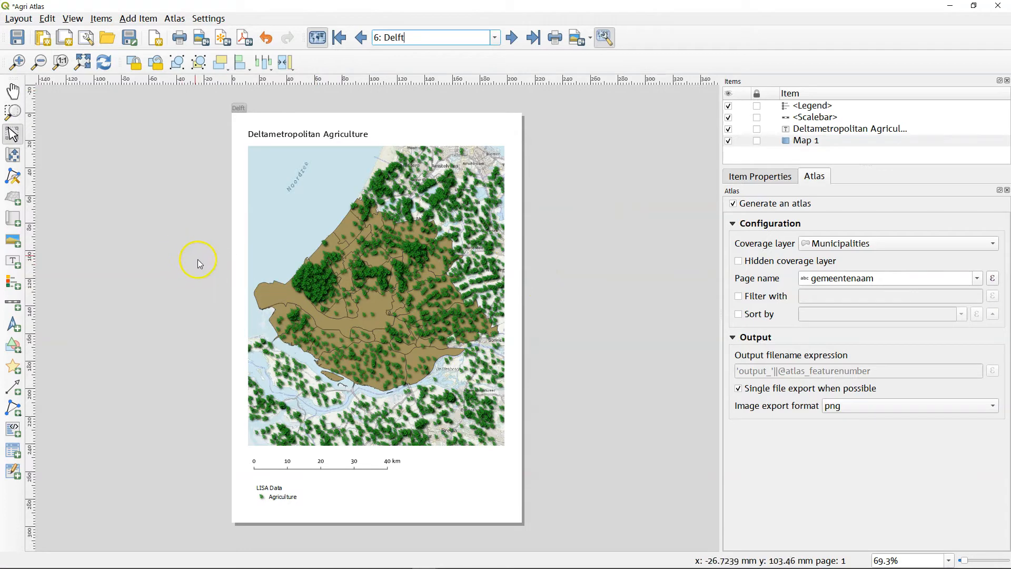
Step: Set the layout's map item to be controlled by the atlas, using the 10% margin around the feature
left_click(759, 176)
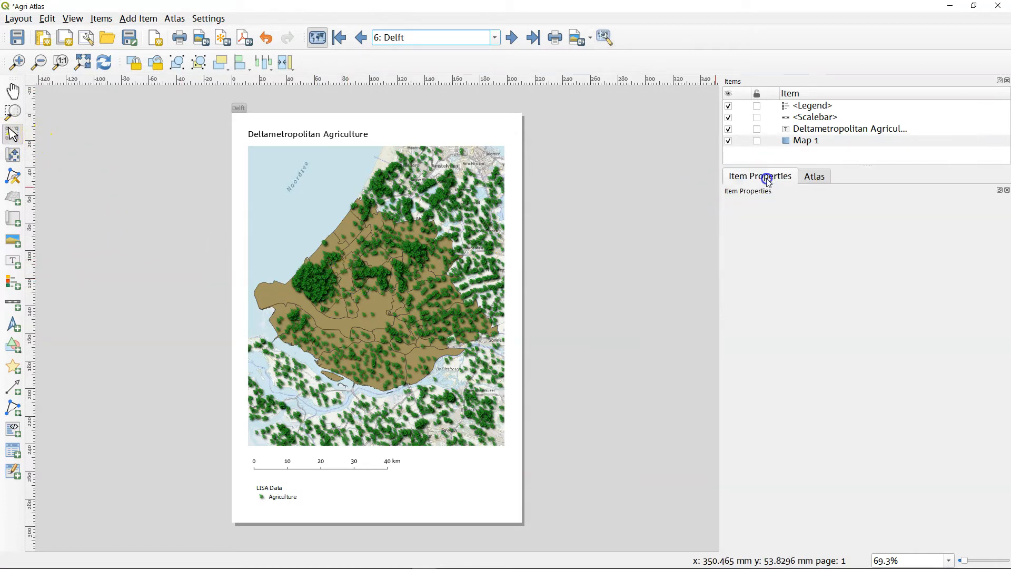
left_click(482, 239)
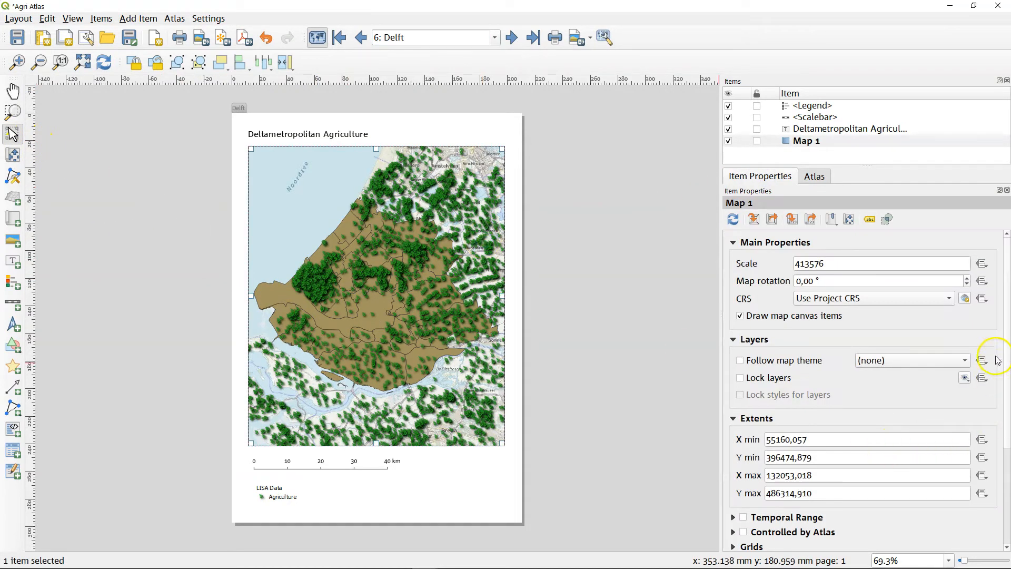
left_click_drag(1006, 354, 998, 461)
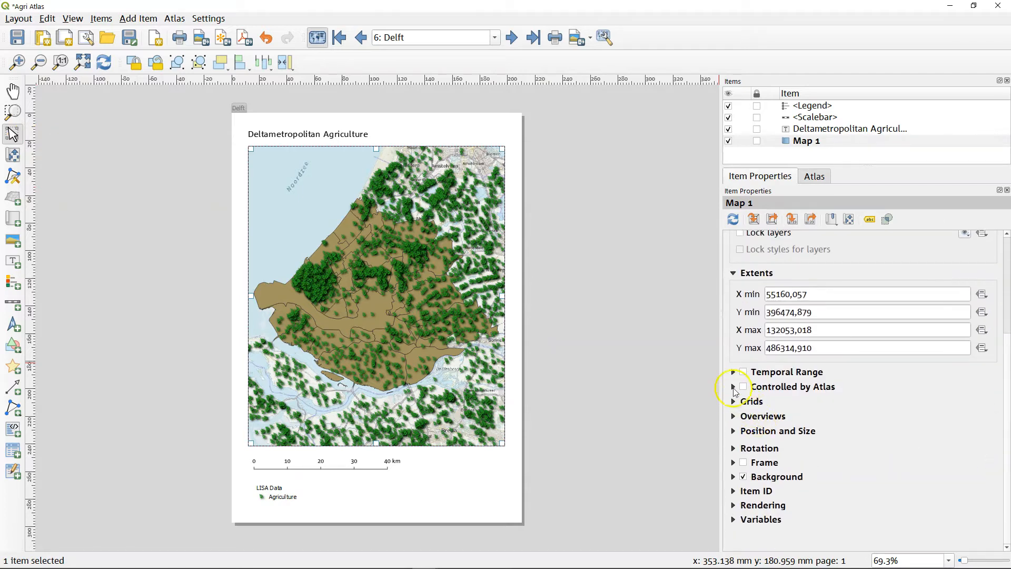
left_click(732, 386)
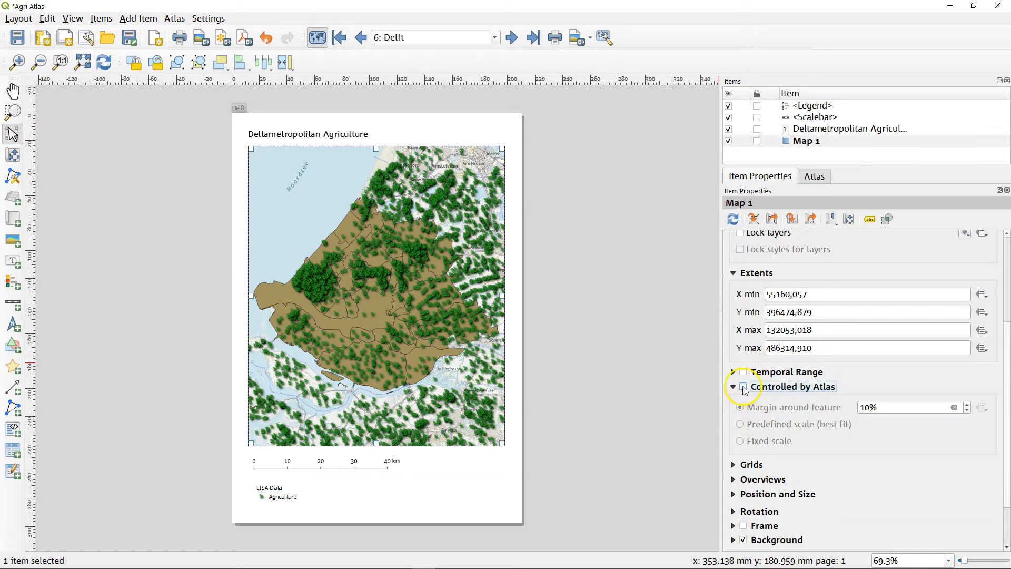
left_click(743, 386)
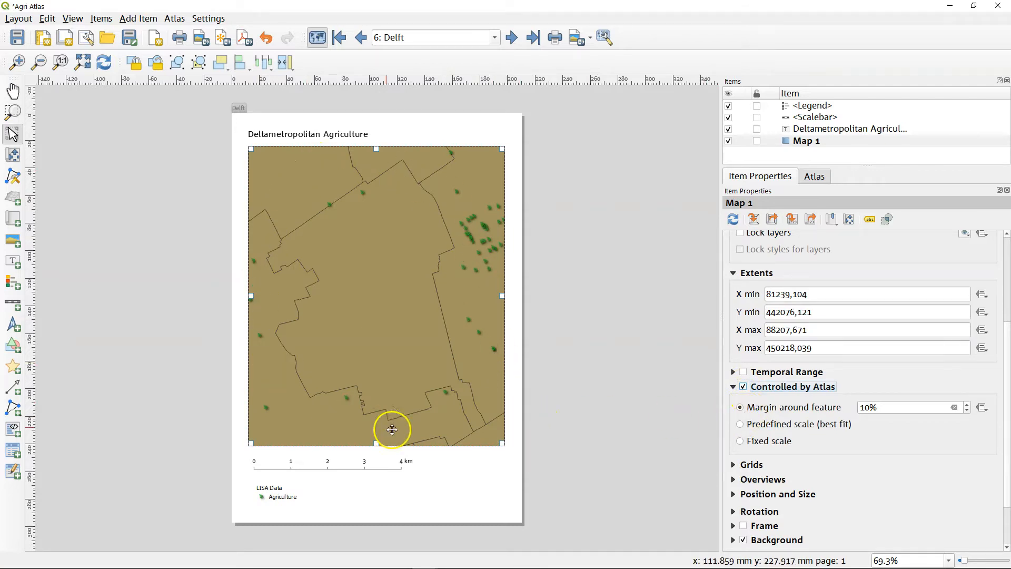
scroll(844, 353, "down", 2)
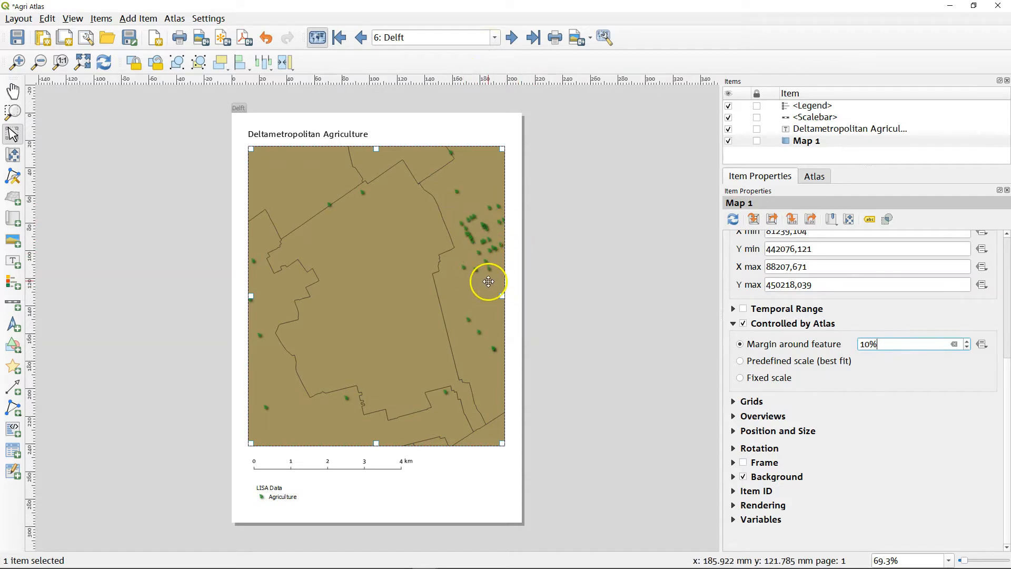
left_click(545, 331)
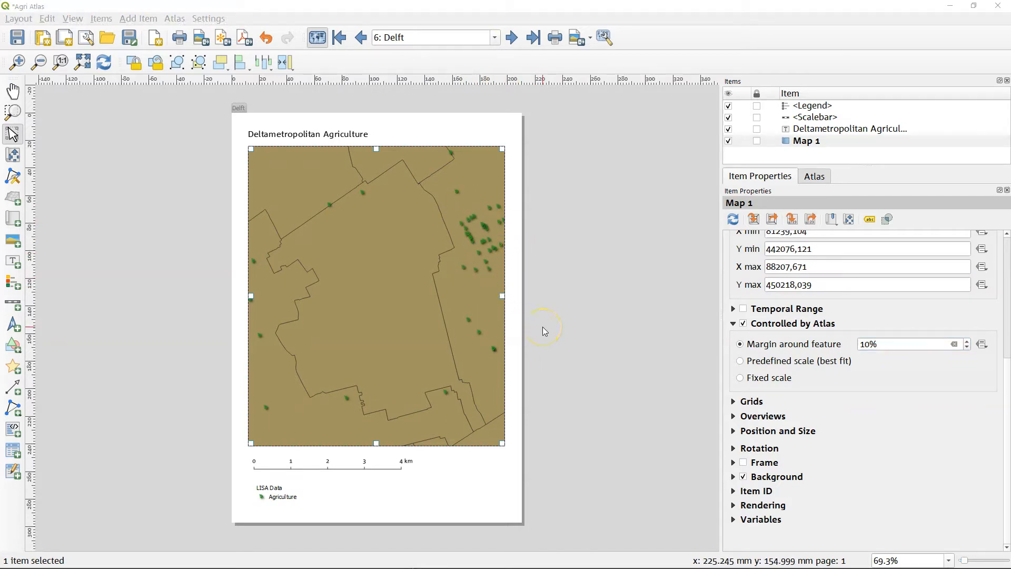
Step: Switch to the main QGIS window and hide the LISA Data and opentopoachtergrondkaart layers, leaving only Municipalities visible
key("alt+Tab")
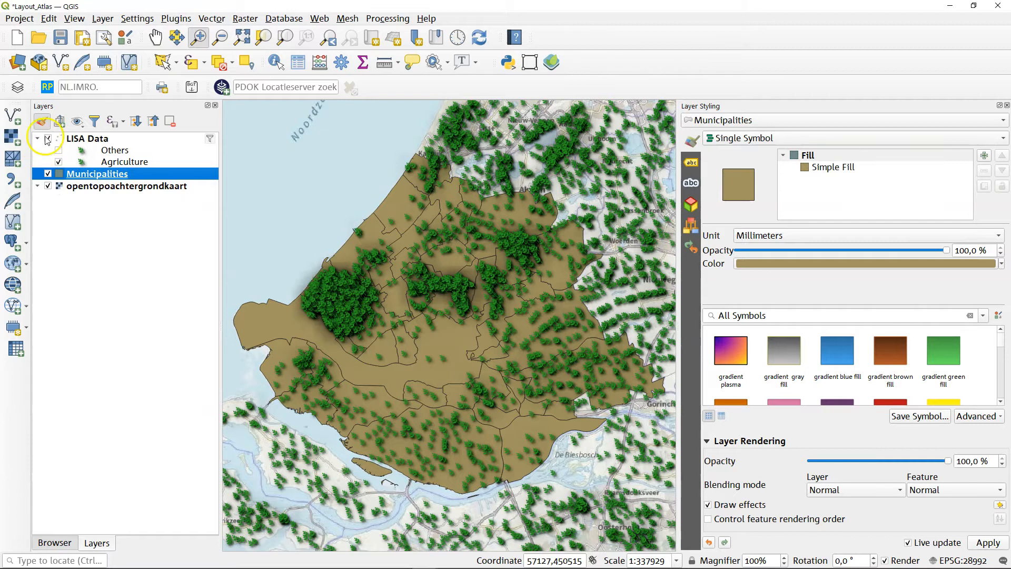
left_click(48, 138)
left_click(48, 186)
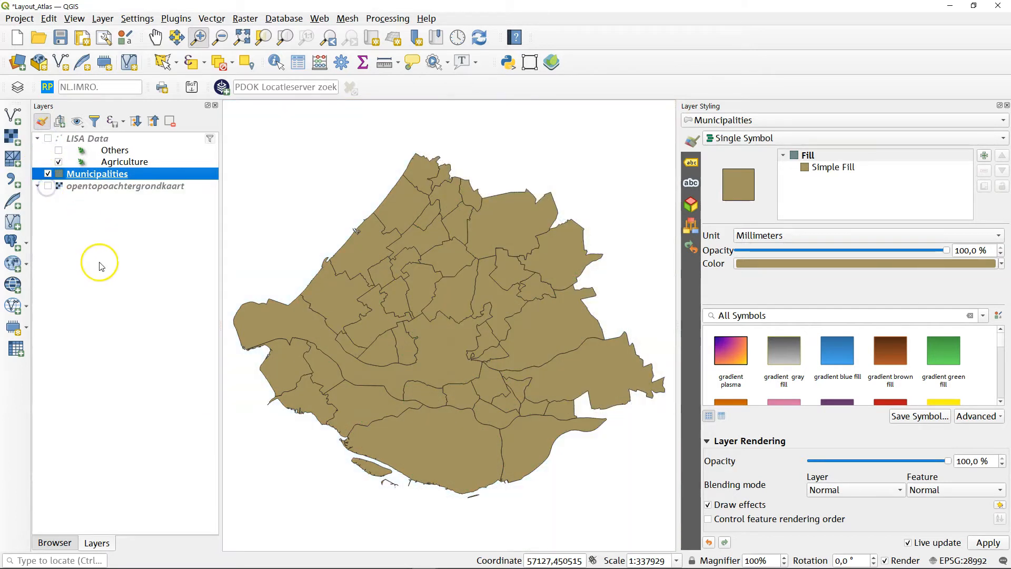
Step: Return to the Agri Atlas layout and page forward through the municipalities from Delft to Hendrik-Ido-Ambacht
key("alt+Tab")
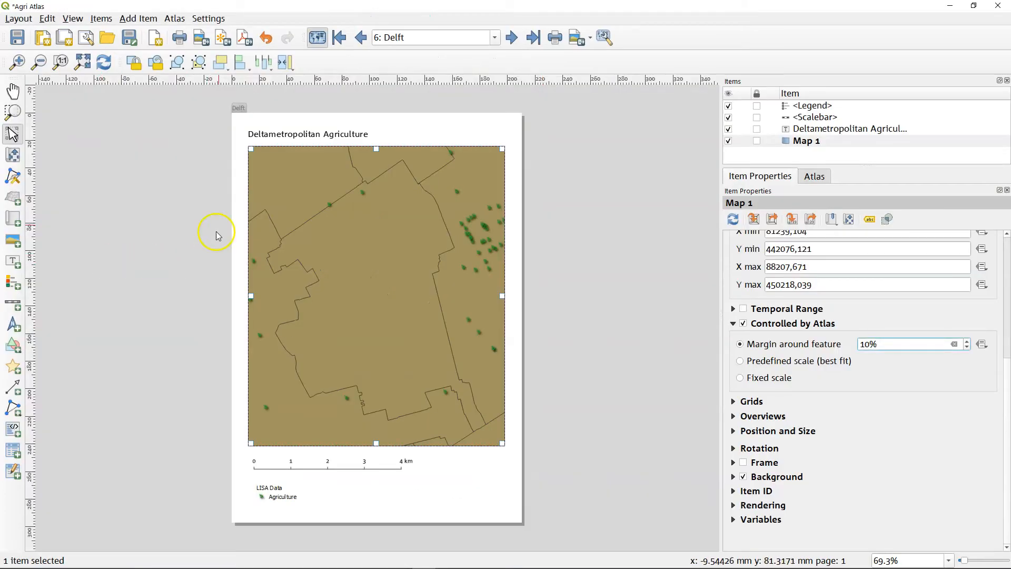
left_click(511, 38)
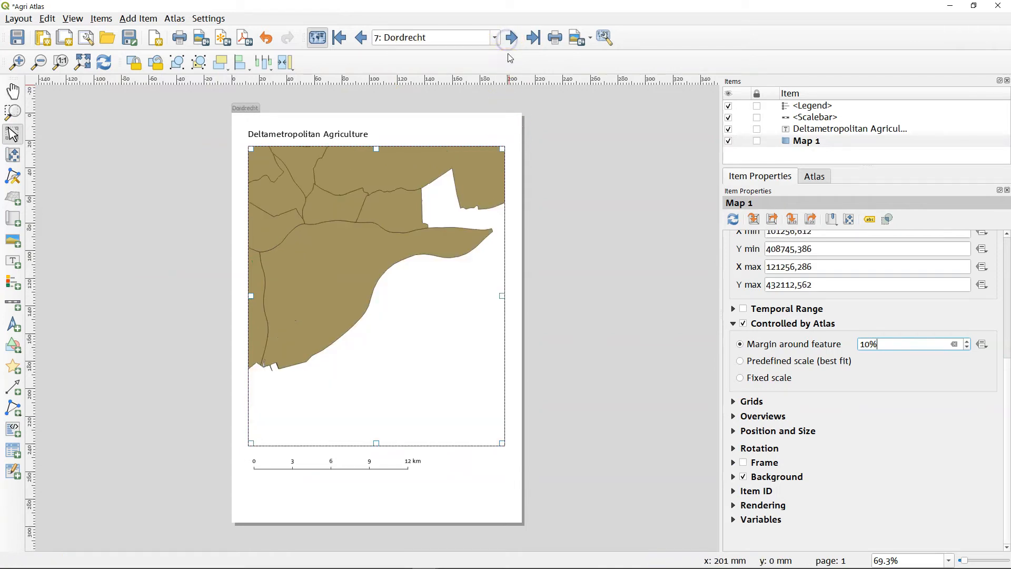
left_click(510, 37)
left_click(511, 38)
left_click(511, 38)
left_click(510, 37)
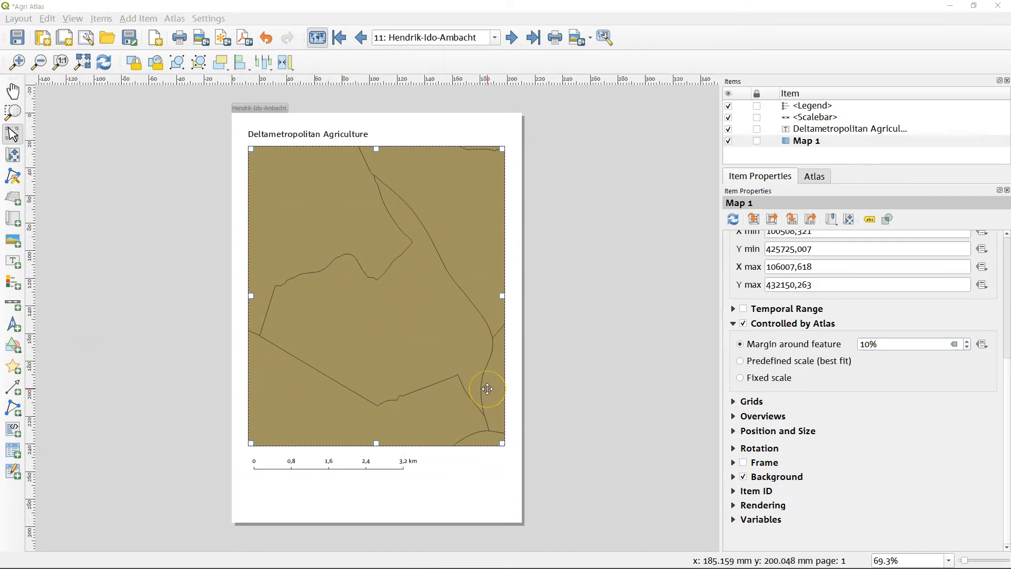
Step: Switch to the main QGIS window and style the Municipalities layer as Inverted Polygons with a Rule-based sub renderer
key("alt+Tab")
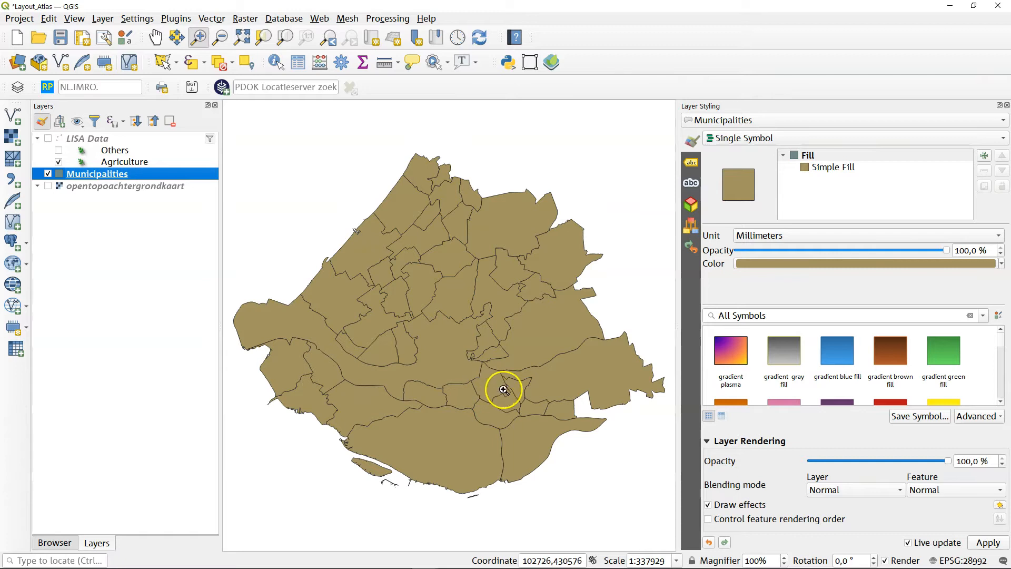
left_click(745, 139)
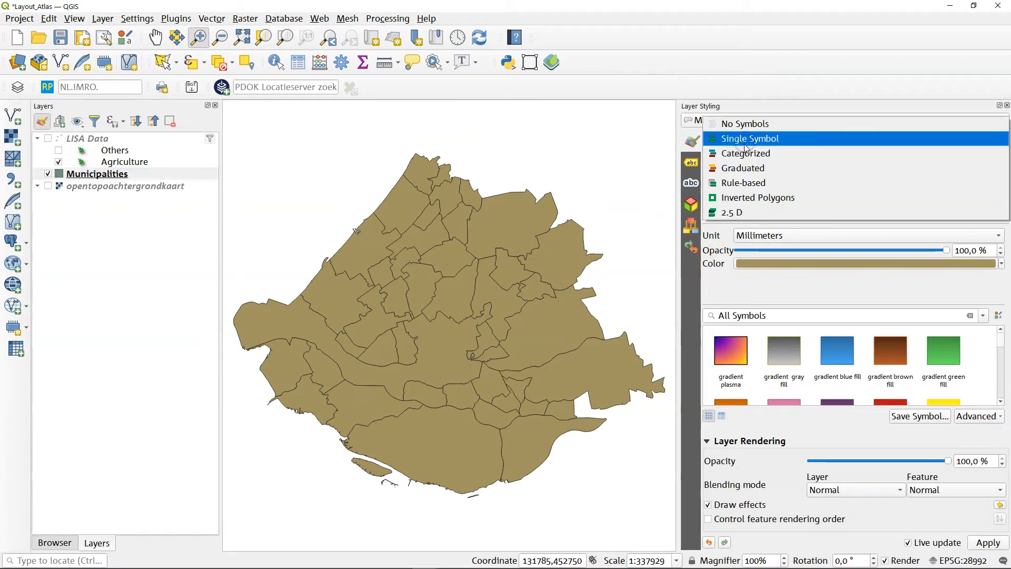
left_click(751, 203)
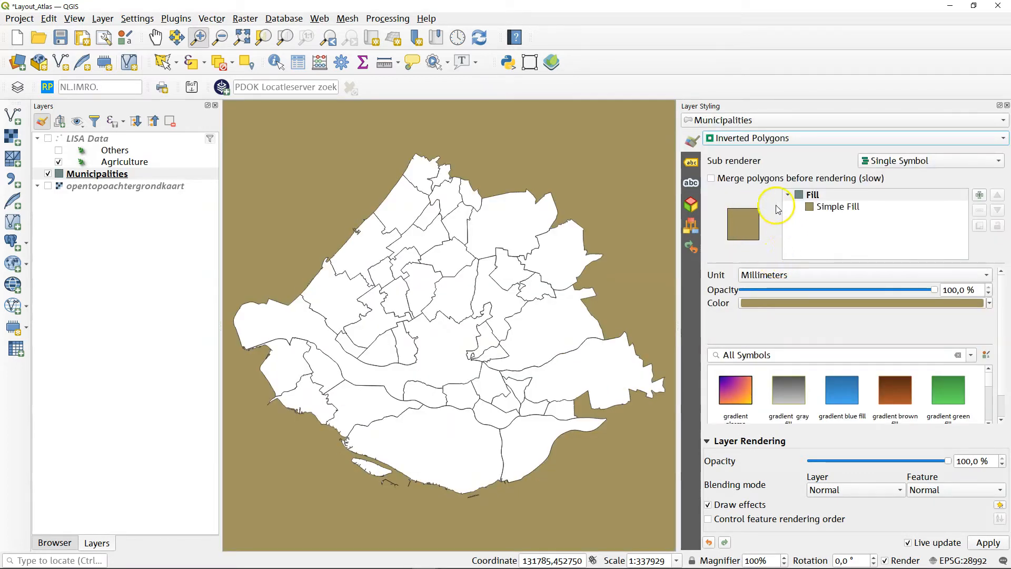
left_click(910, 161)
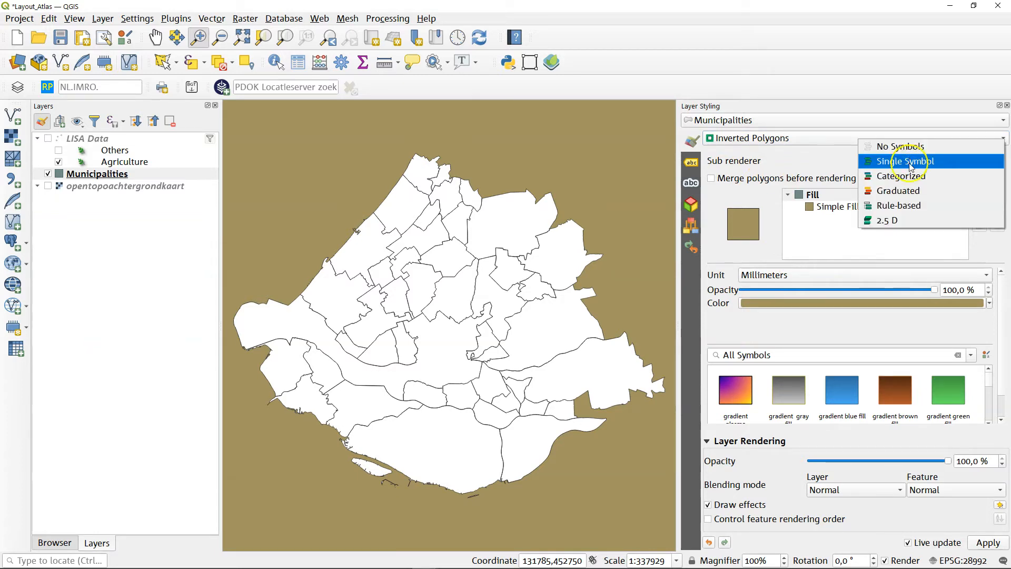
left_click(910, 206)
left_click(801, 207)
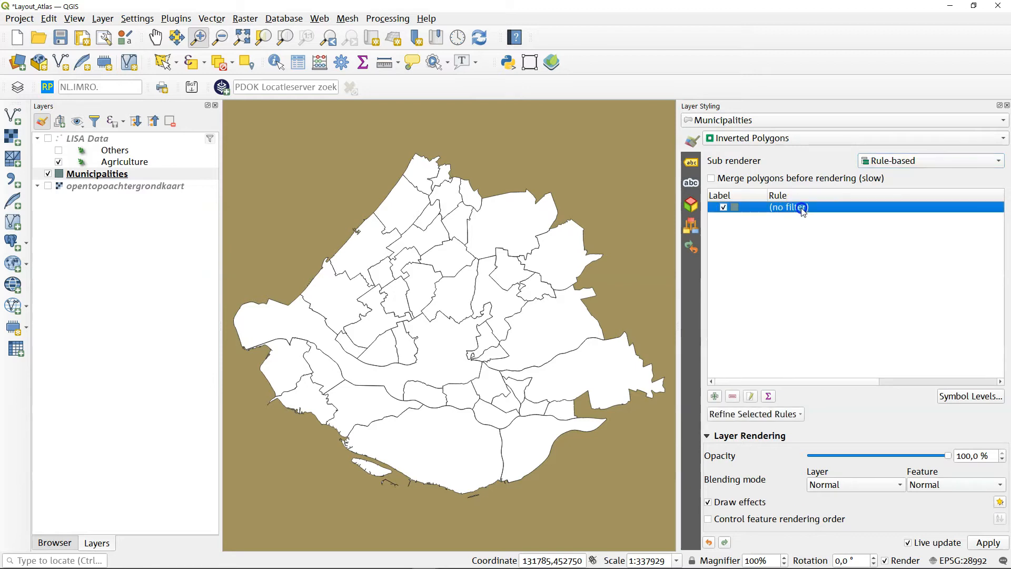
double_click(802, 207)
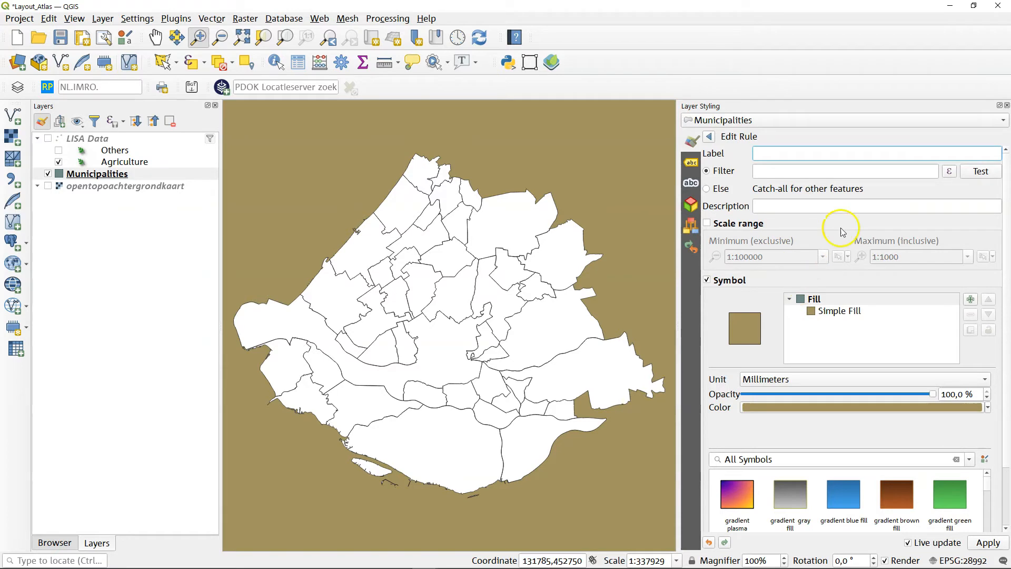
left_click(949, 172)
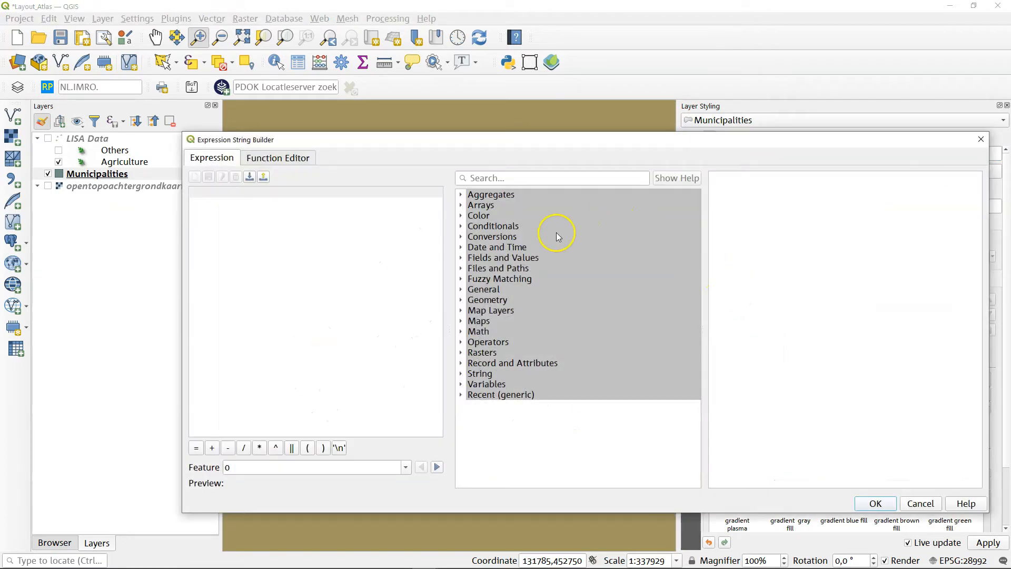
left_click(459, 258)
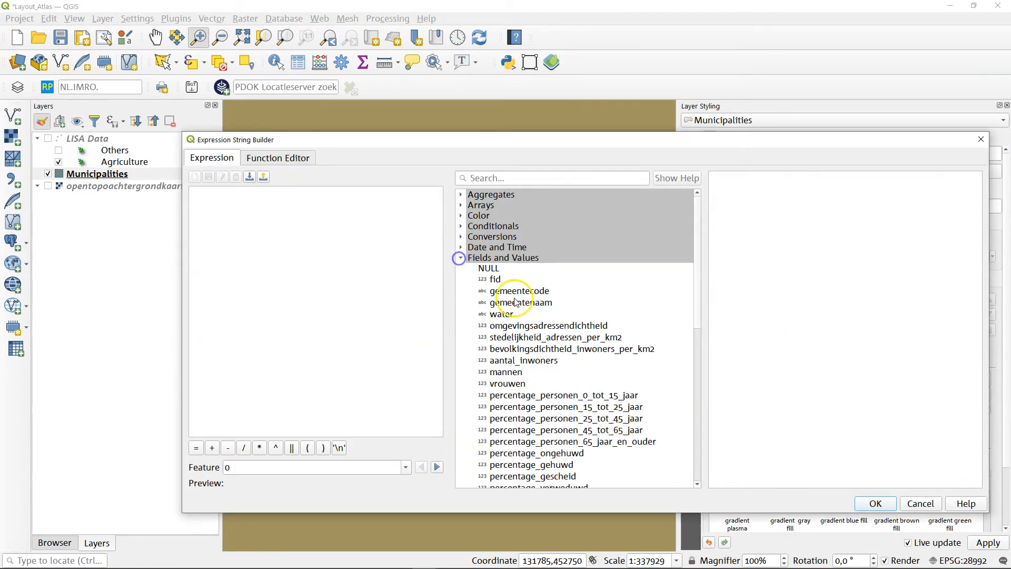
left_click(524, 303)
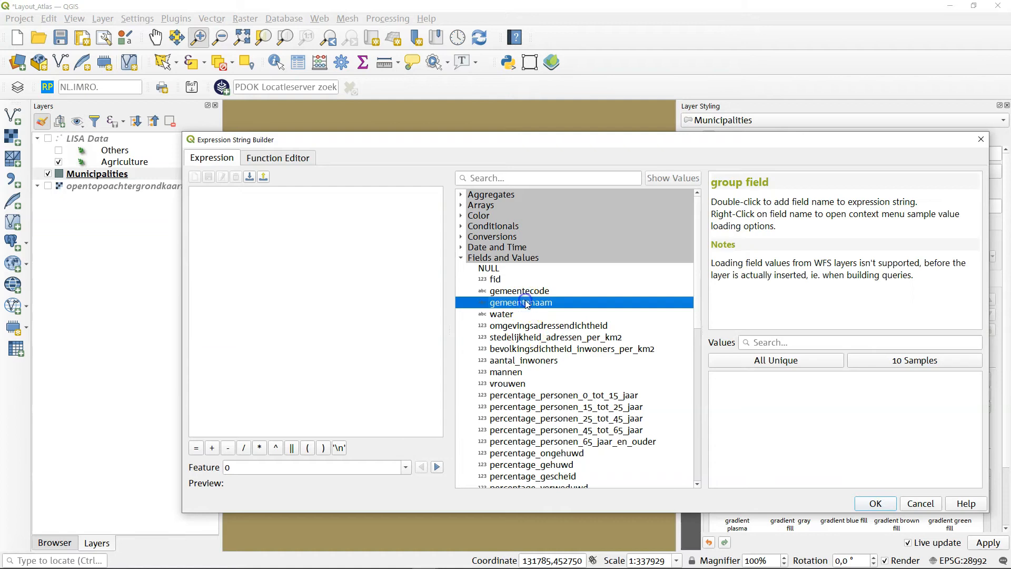
double_click(526, 303)
left_click(196, 447)
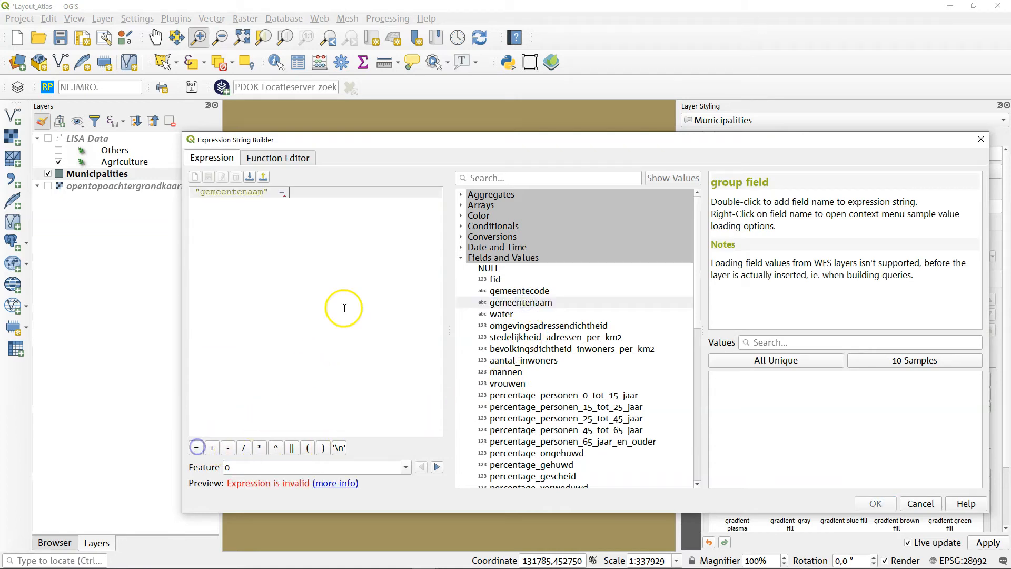
left_click(523, 178)
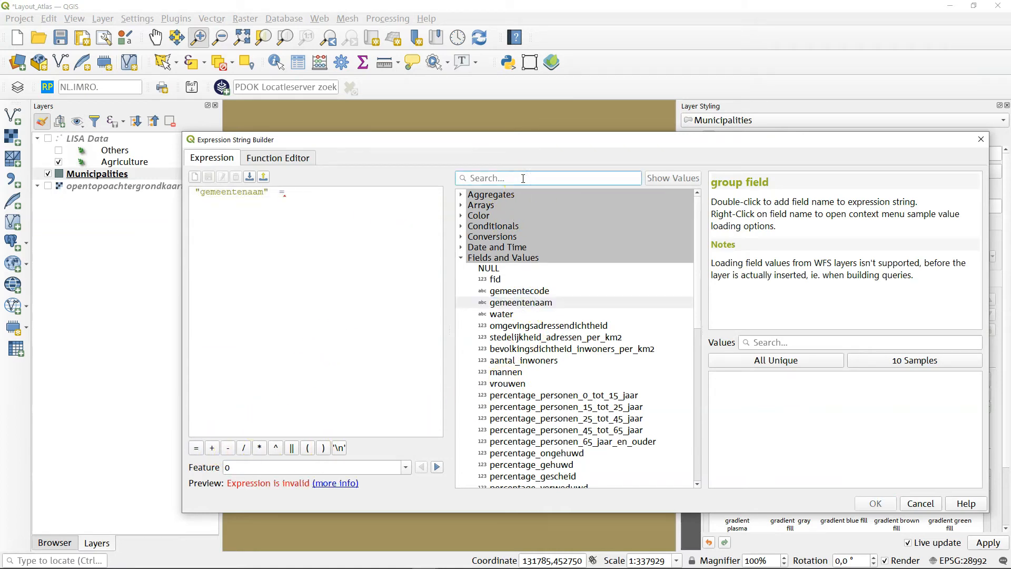
type("pagee")
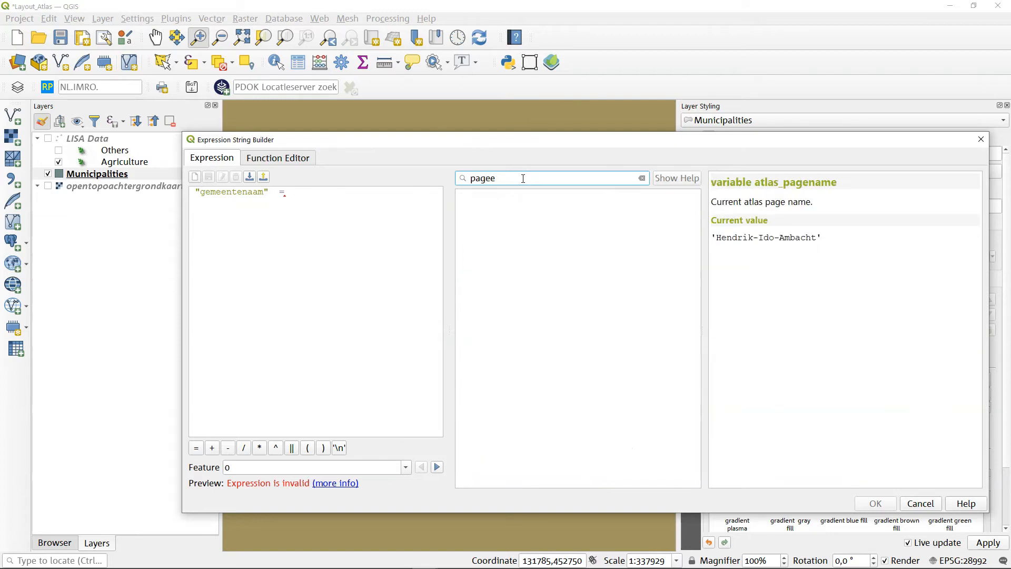
key("BackSpace")
double_click(511, 205)
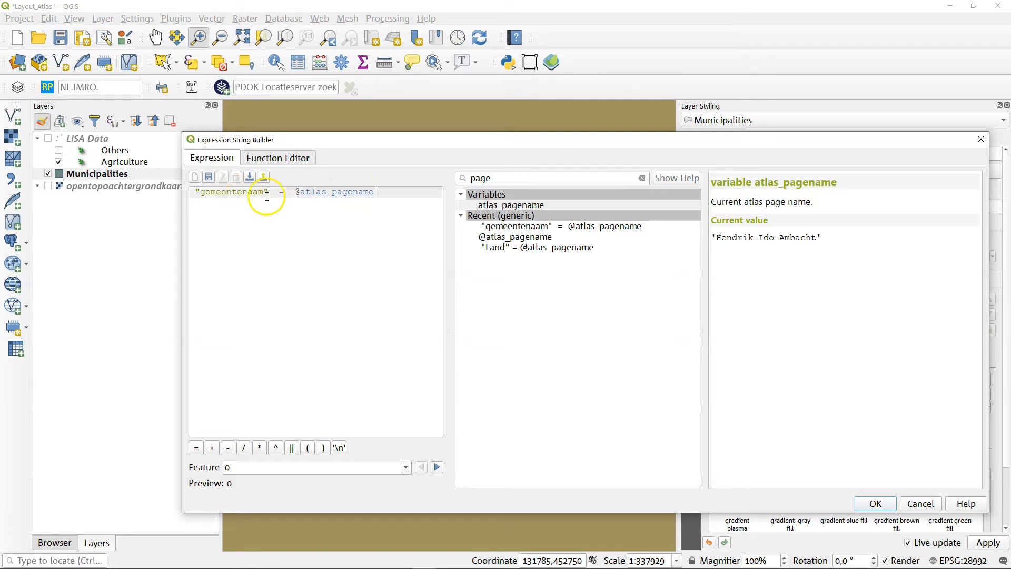
left_click(880, 503)
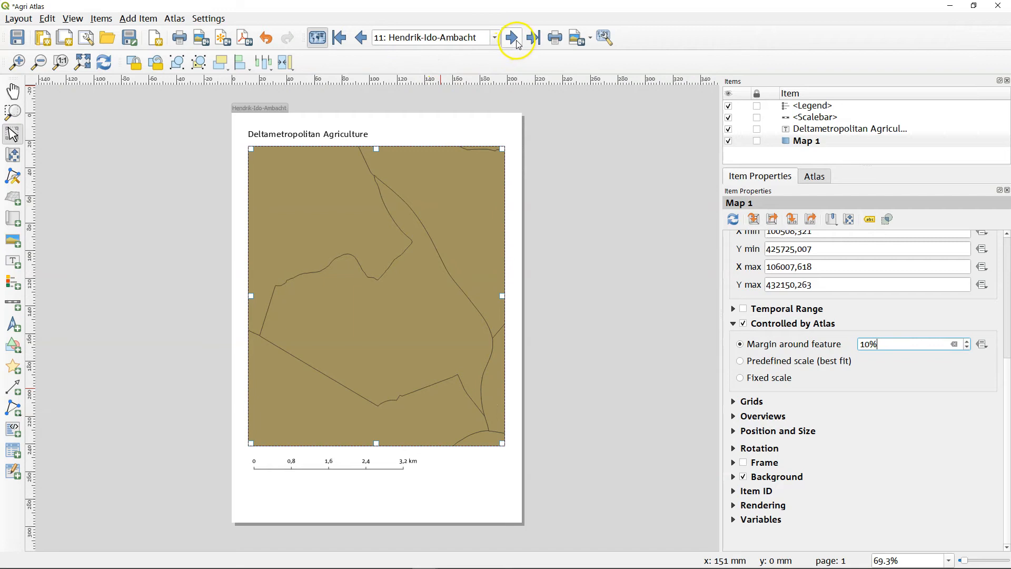
Step: Return to the Agri Atlas layout and page back to Delft to check the inverted mask on each municipality
left_click(361, 38)
left_click(361, 38)
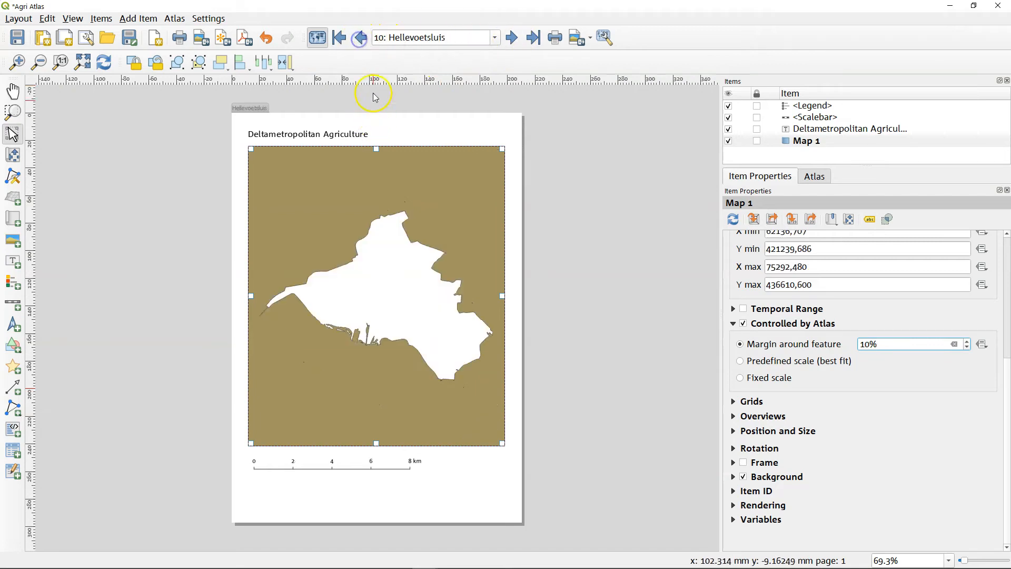
left_click(360, 37)
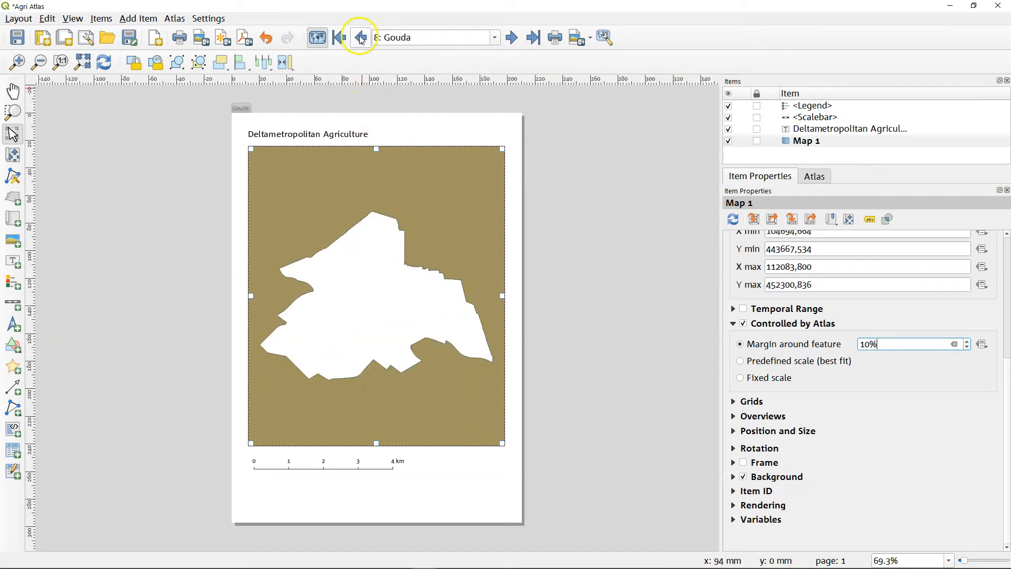
left_click(361, 37)
left_click(361, 37)
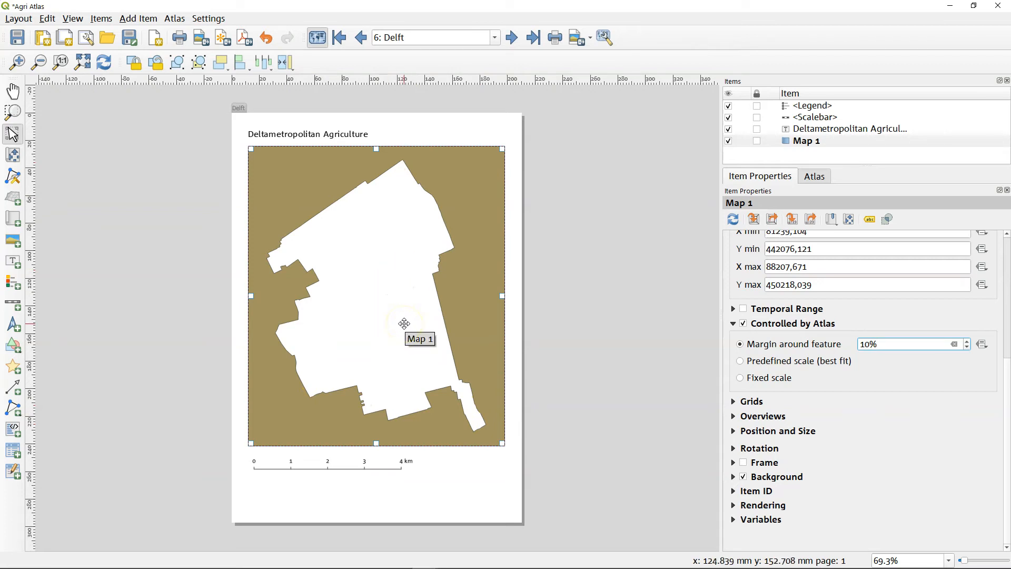
Step: Switch to the main QGIS window and turn on the opentopoachtergrondkaart and LISA Data layers
key("alt+Tab")
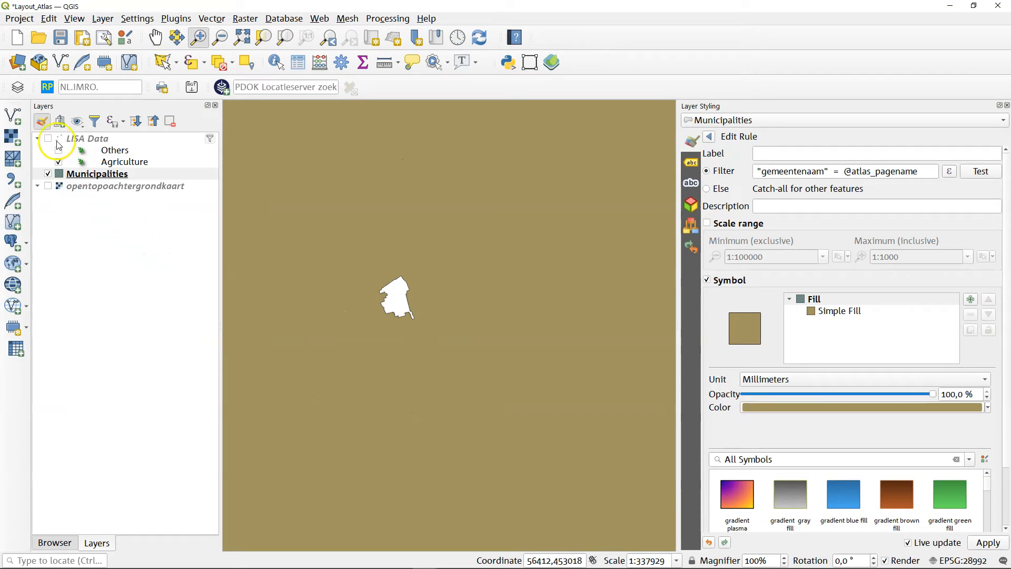
left_click(48, 186)
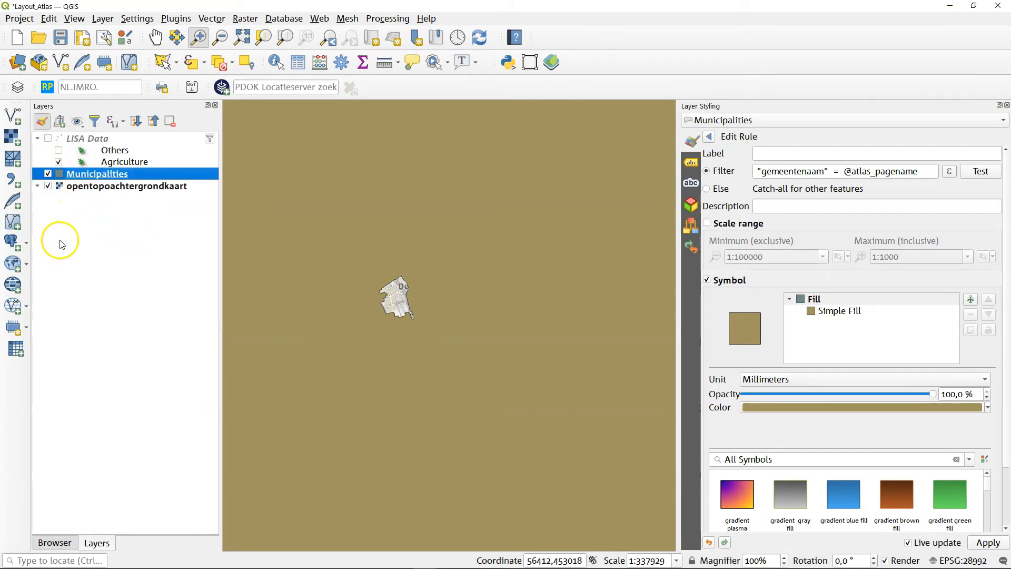
left_click(48, 138)
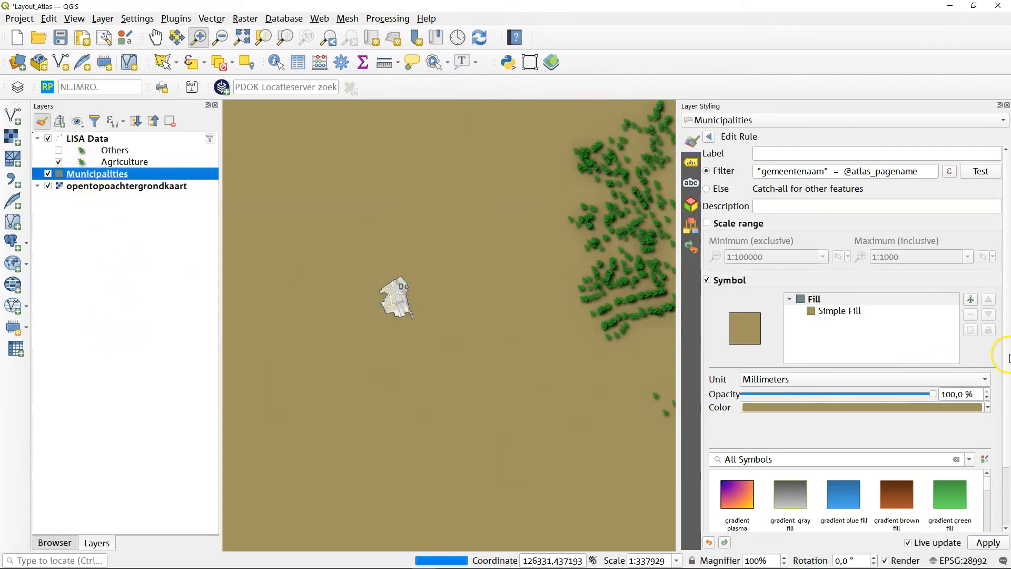
Step: Set the Municipalities layer's blending mode to Multiply and page back from Delft in the Agri Atlas layout to check it
scroll(995, 352, "down", 2)
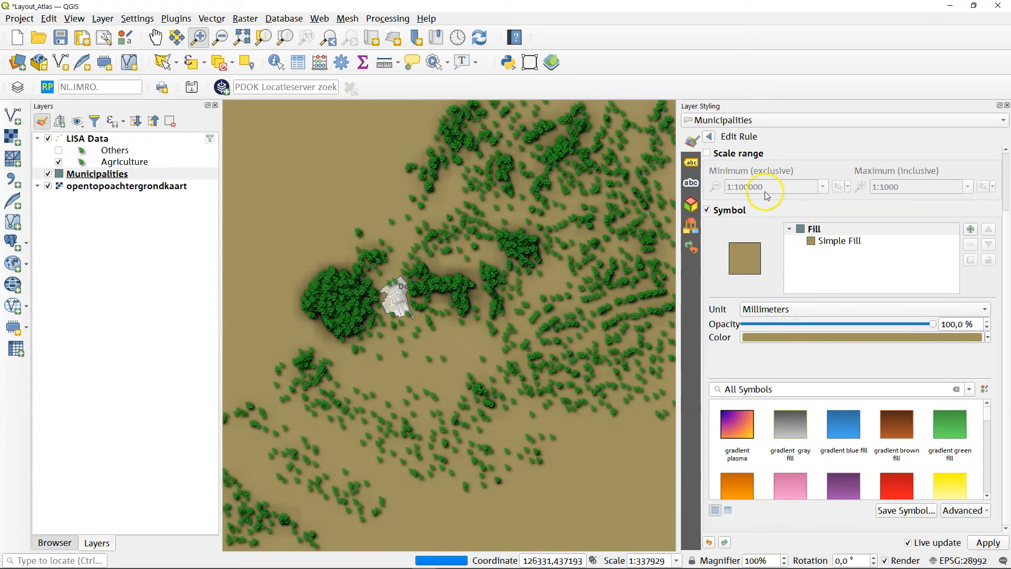
left_click(709, 136)
left_click(853, 485)
left_click(857, 470)
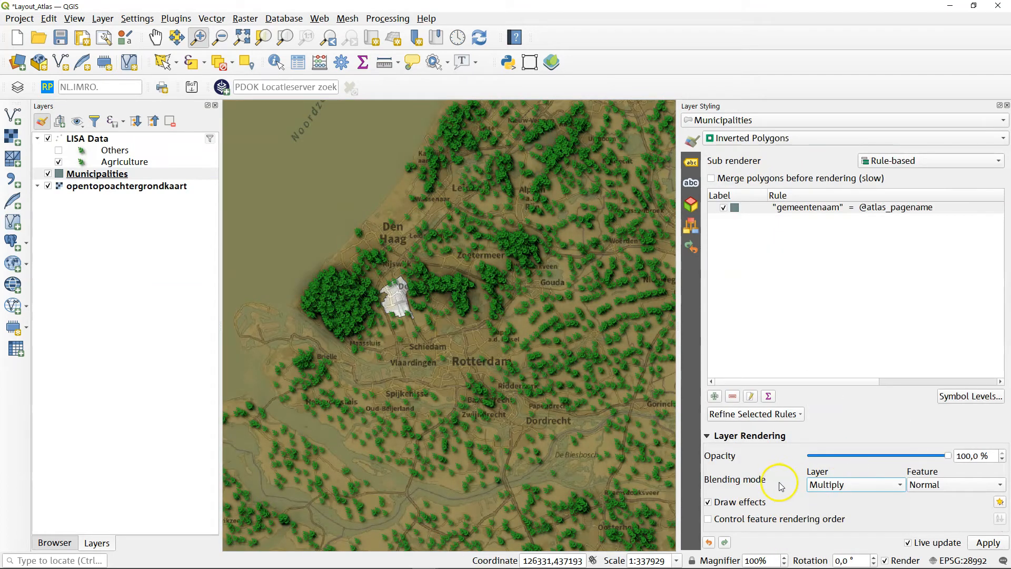
key("alt+Tab")
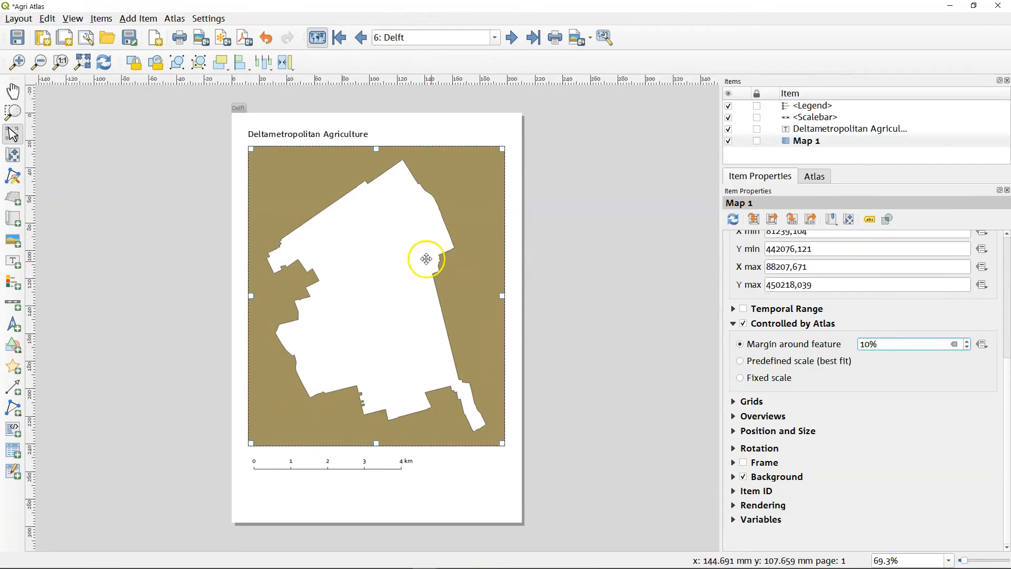
left_click(361, 45)
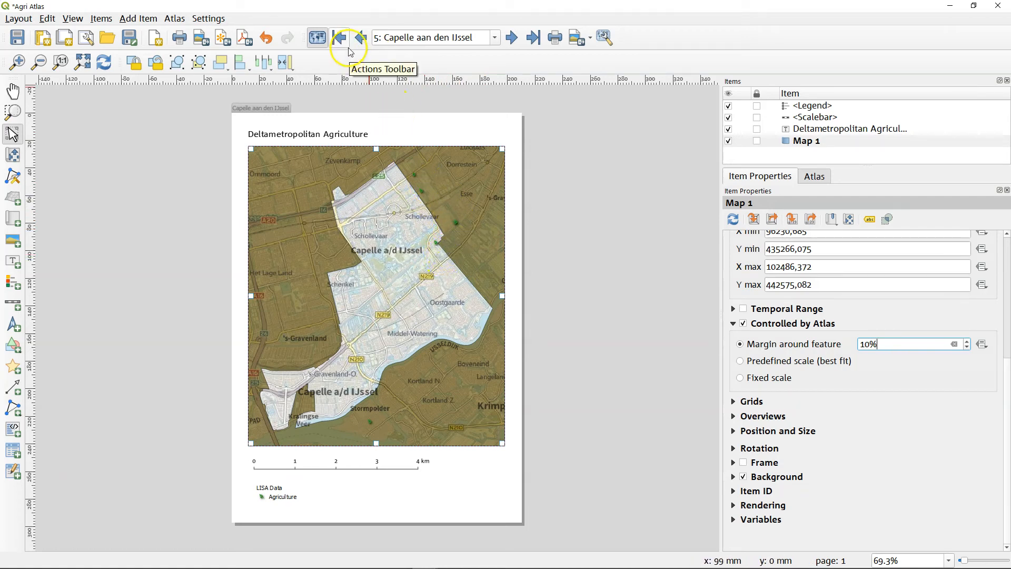
Step: In the main QGIS window, enable the Inner Shadow draw effect for the Municipalities layer
key("alt+Tab")
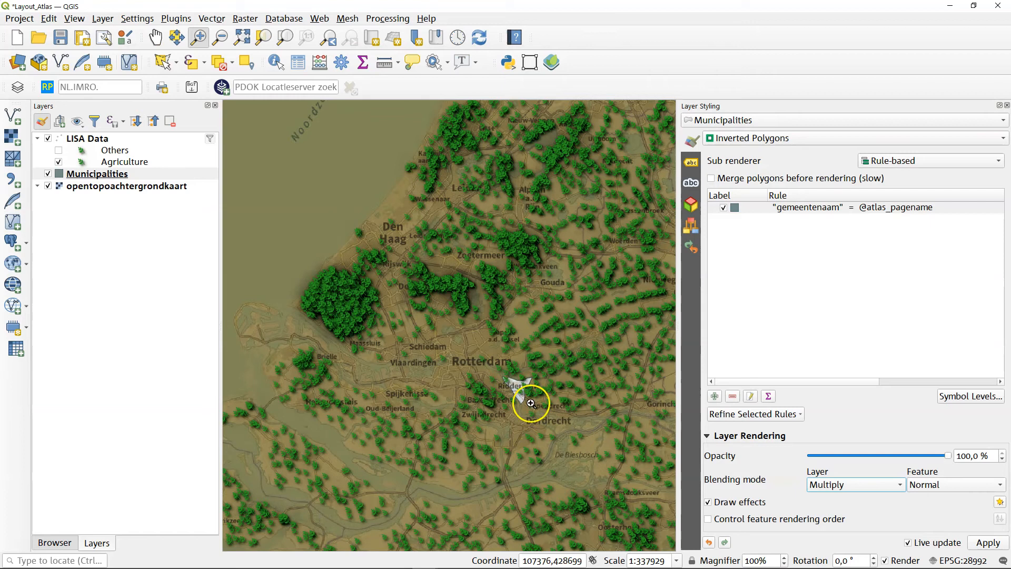
left_click(1000, 502)
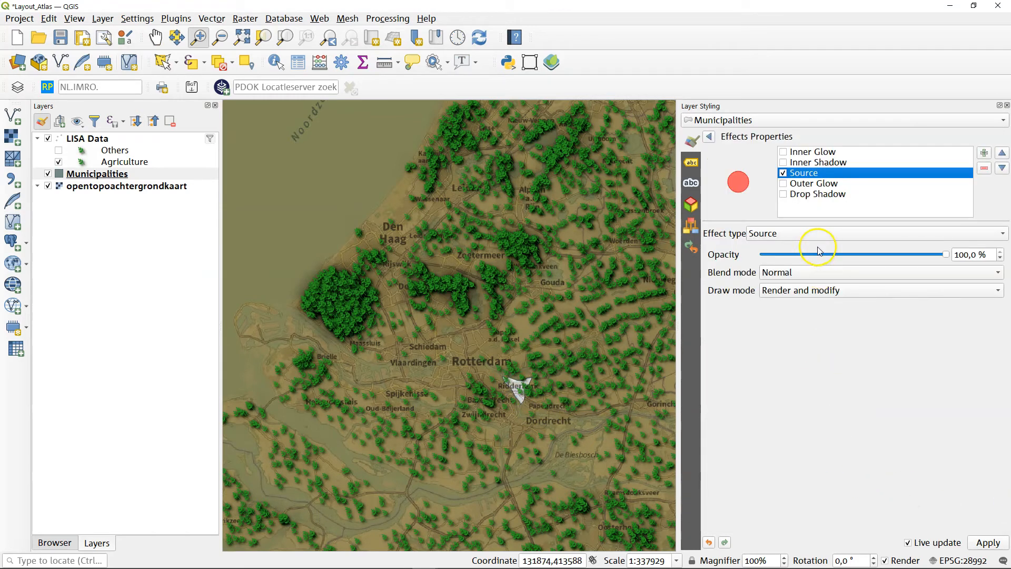
left_click(783, 163)
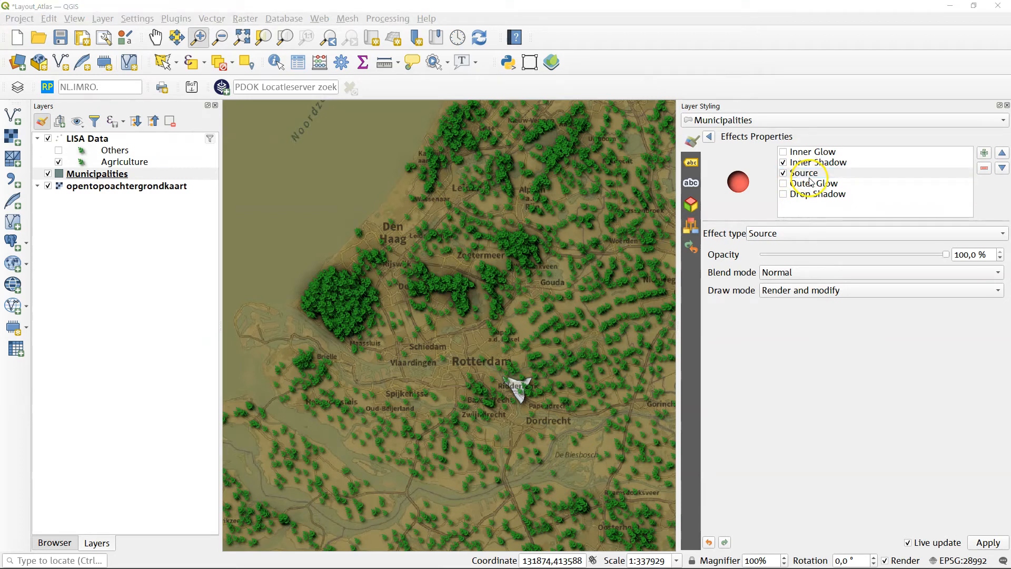
Step: Return to the Agri Atlas layout and refresh the Alblasserdam page to check the shadow around the municipality
key("alt+Tab")
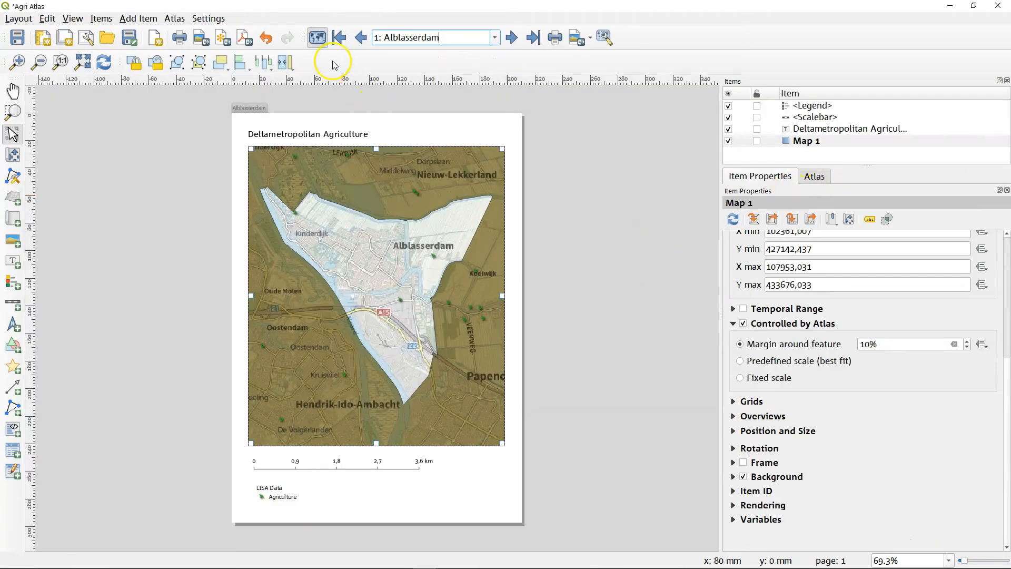
left_click(113, 63)
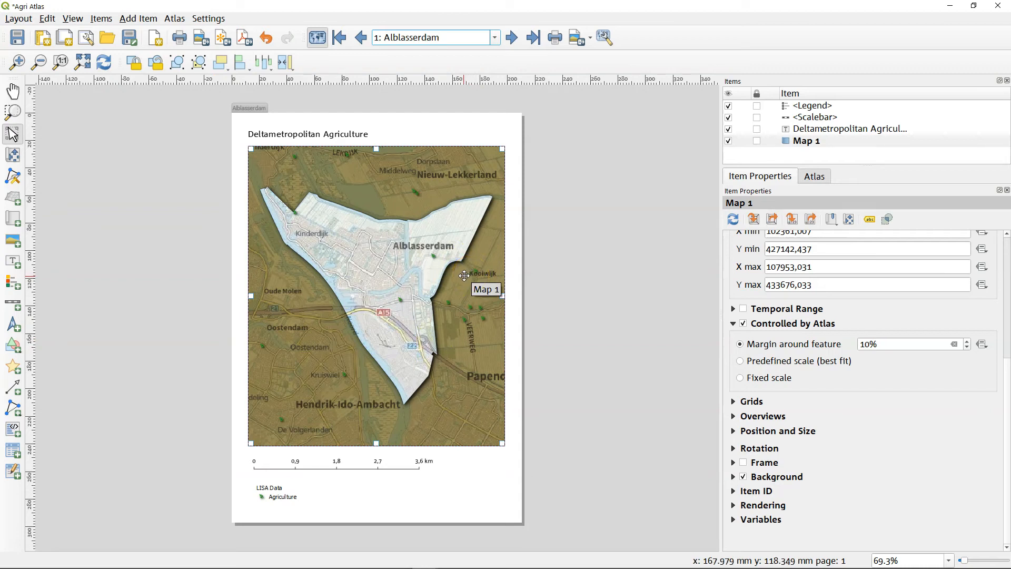
left_click(432, 261)
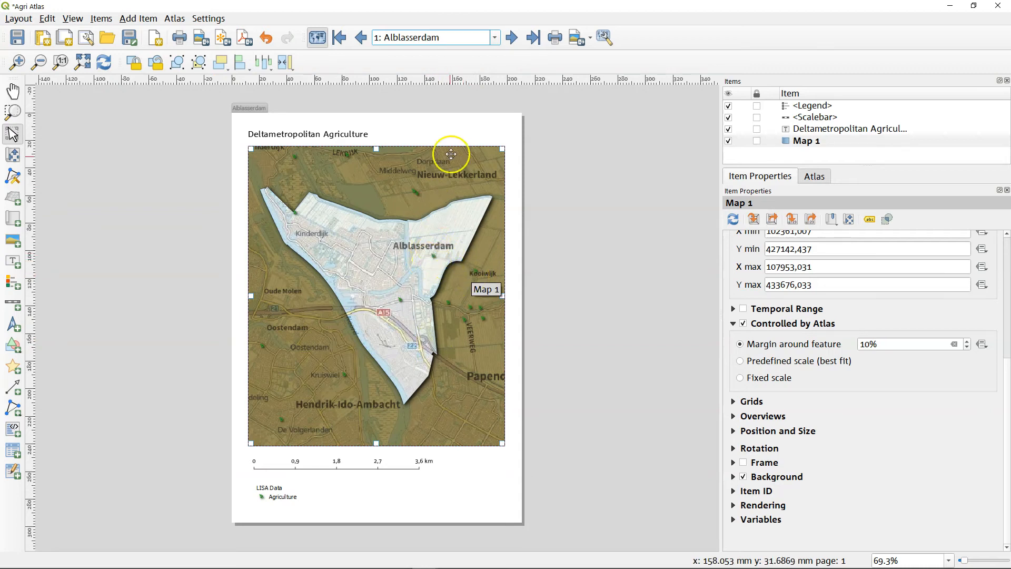
Step: Jump to the atlas page of Westland to preview its agriculture map
left_click(495, 38)
left_click_drag(498, 78, 496, 199)
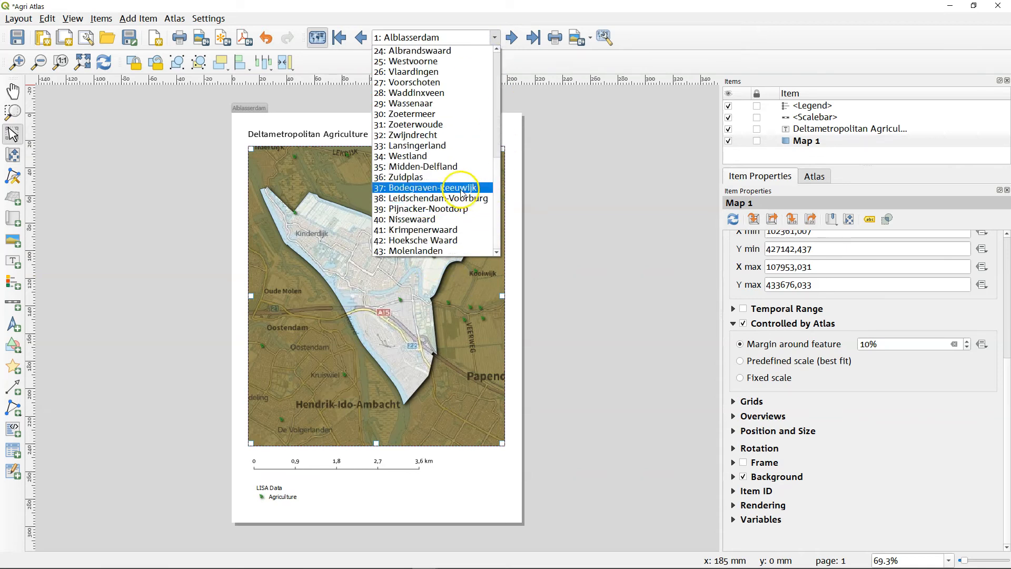
left_click(457, 167)
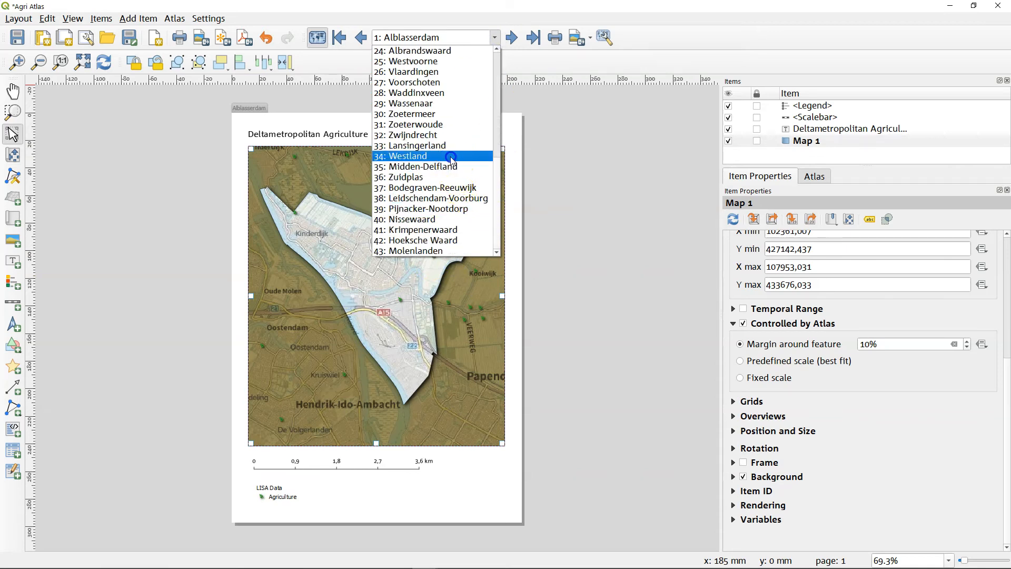
left_click(452, 157)
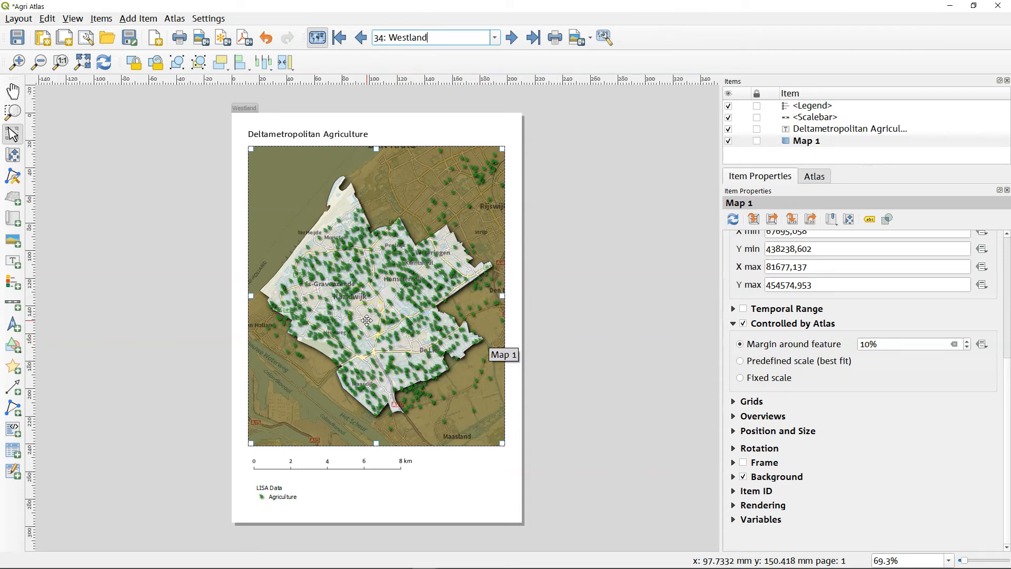
Step: Preview the atlas page of Delft, followed by the page of Pijnacker-Nootdorp
left_click(495, 37)
left_click(416, 85)
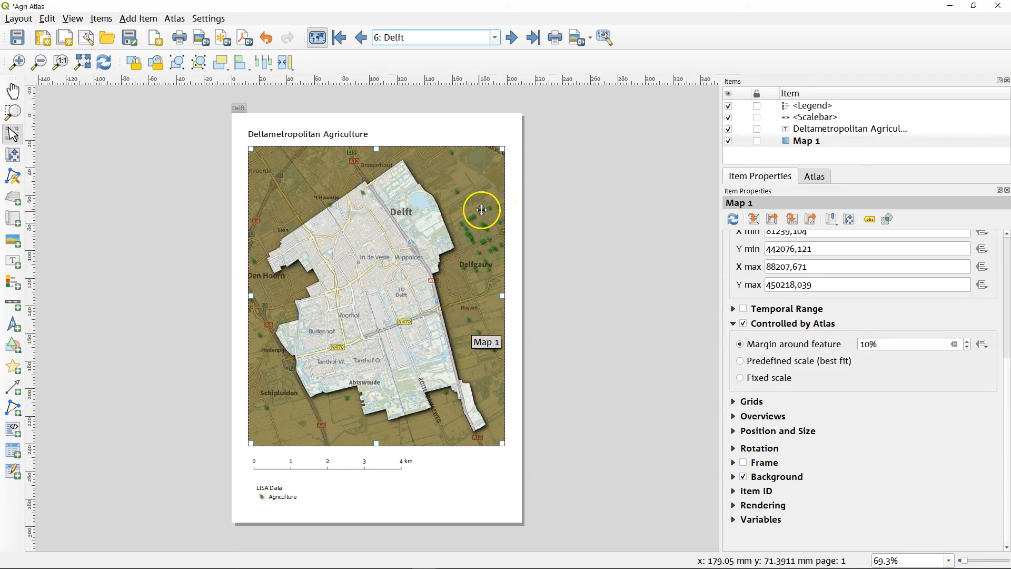
left_click(493, 44)
scroll(469, 193, "down", 3)
scroll(468, 192, "down", 1)
scroll(469, 192, "down", 3)
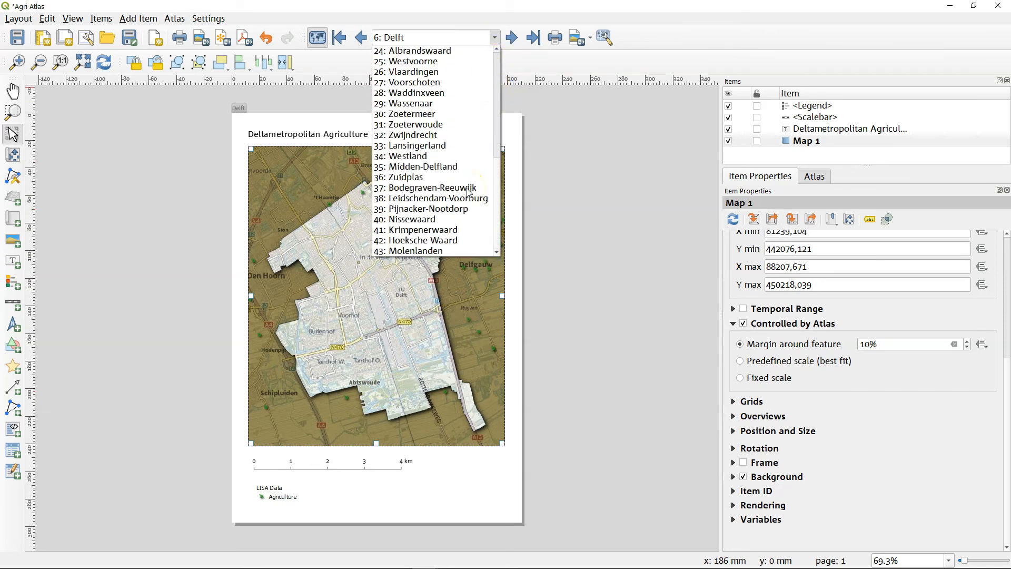
left_click(455, 202)
left_click(456, 209)
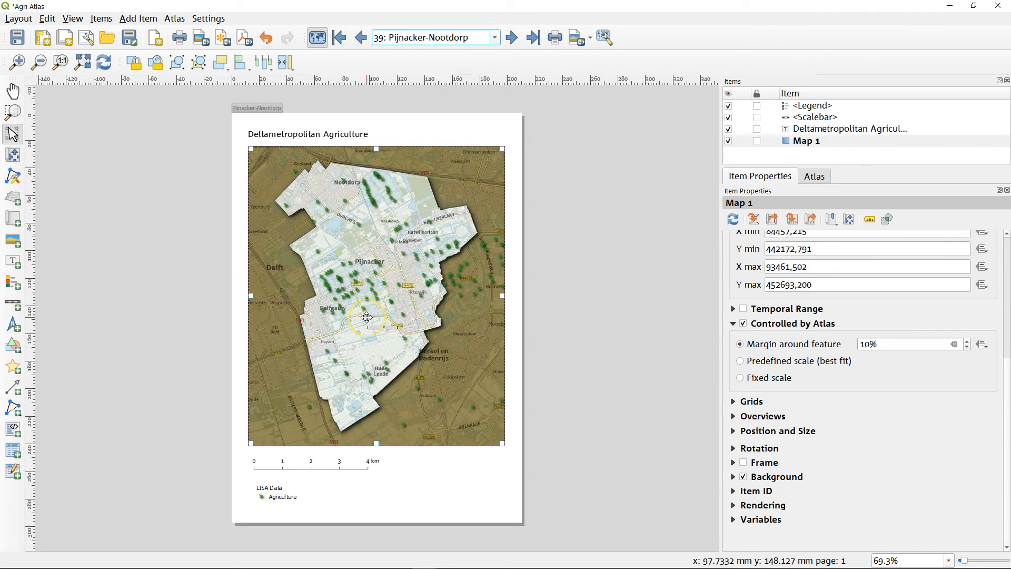
left_click(131, 475)
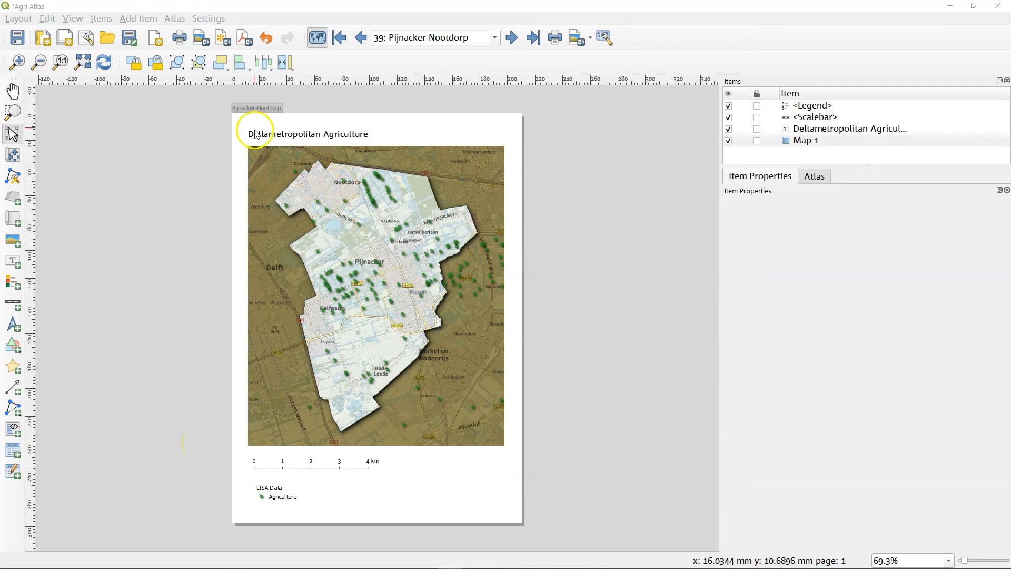
left_click(358, 134)
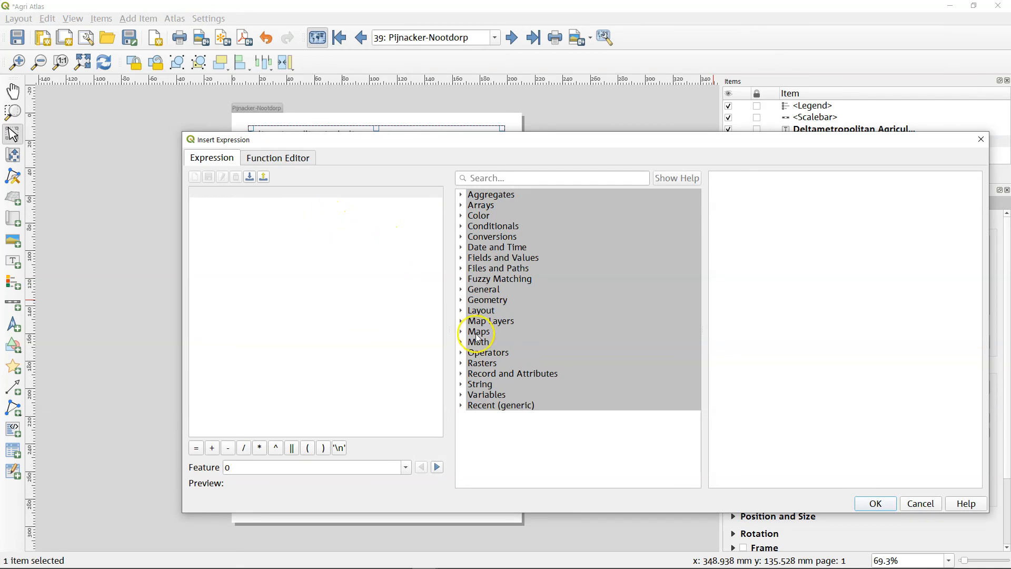
left_click(488, 176)
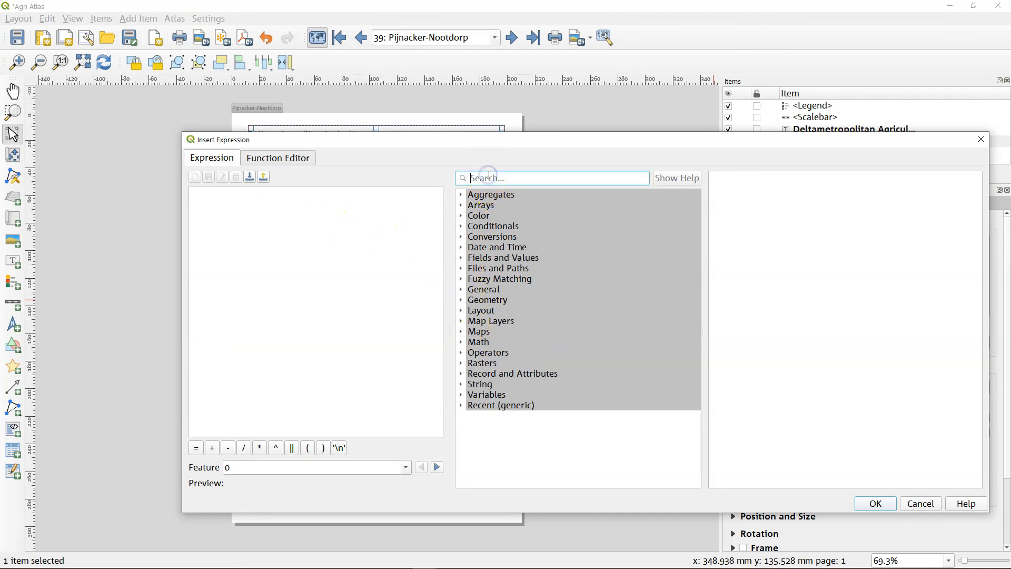
type("atlas")
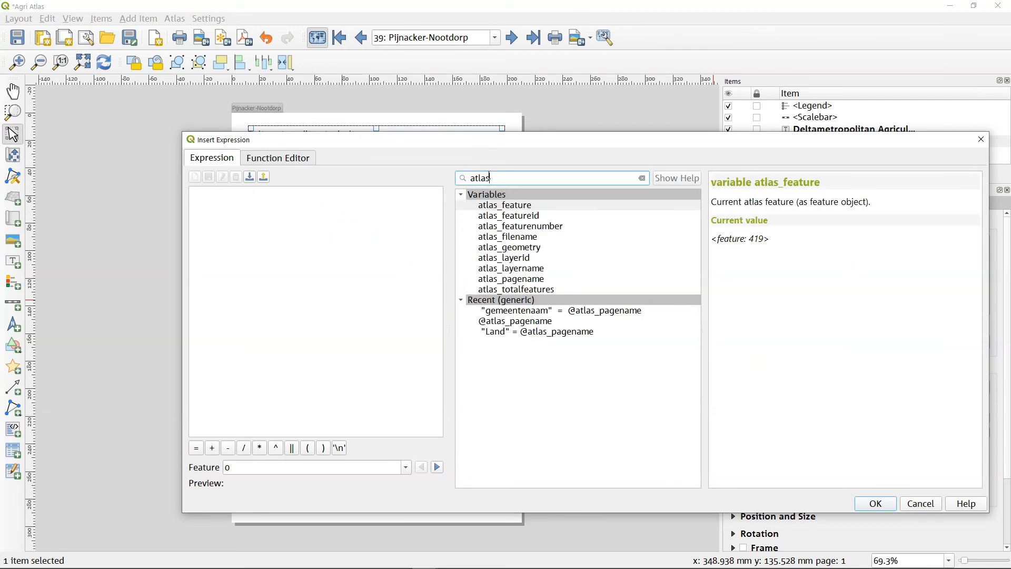
double_click(529, 280)
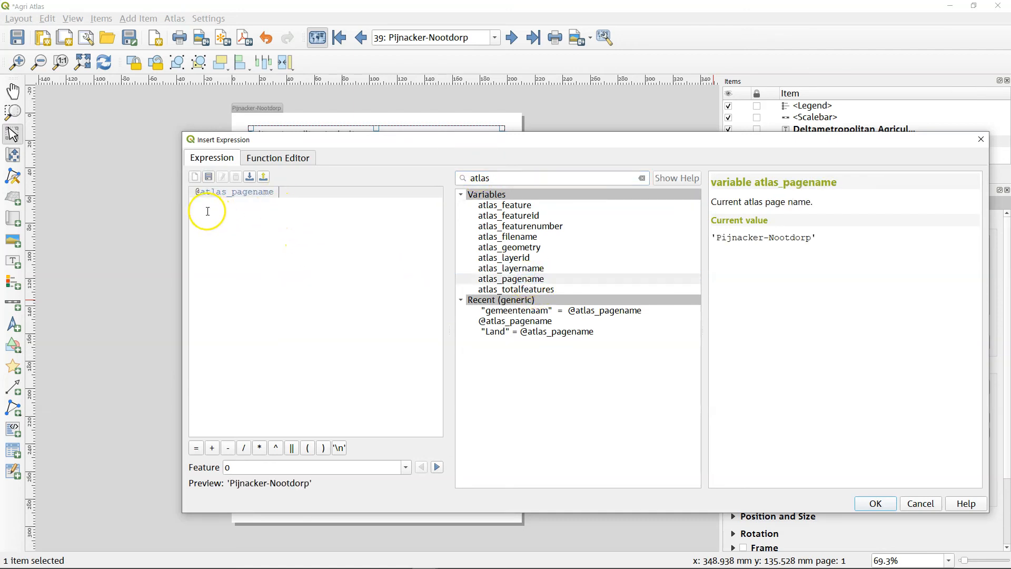
left_click(873, 503)
left_click(677, 521)
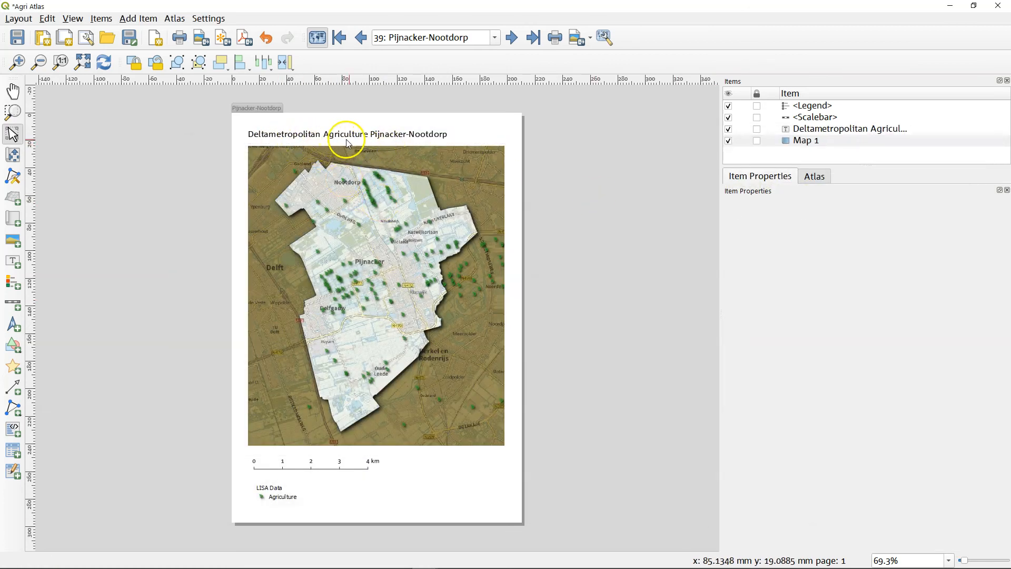
Step: Add the word "in" between "Deltametropolitan Agriculture" and the page name expression in the title label
left_click(404, 135)
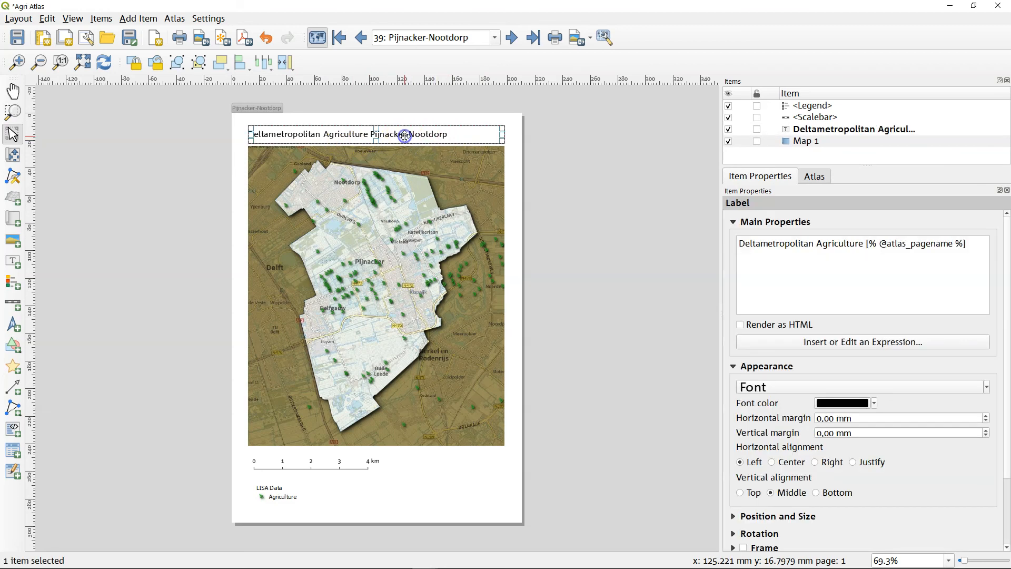
left_click(866, 244)
type("in")
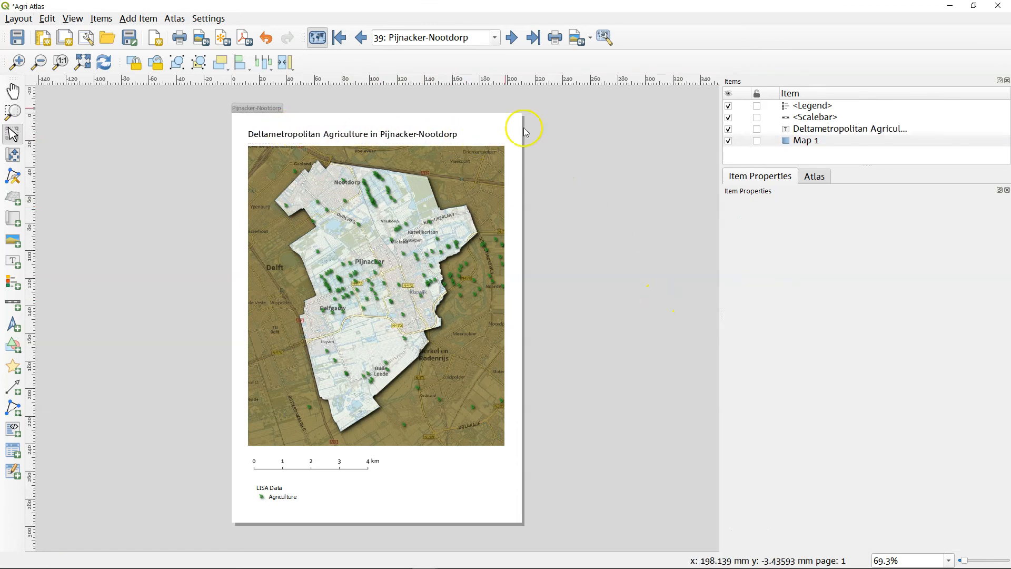
Step: Jump to the atlas page of Delft to check the dynamic title
left_click(494, 37)
scroll(497, 68, "up", 1)
left_click_drag(500, 158, 497, 60)
left_click(447, 104)
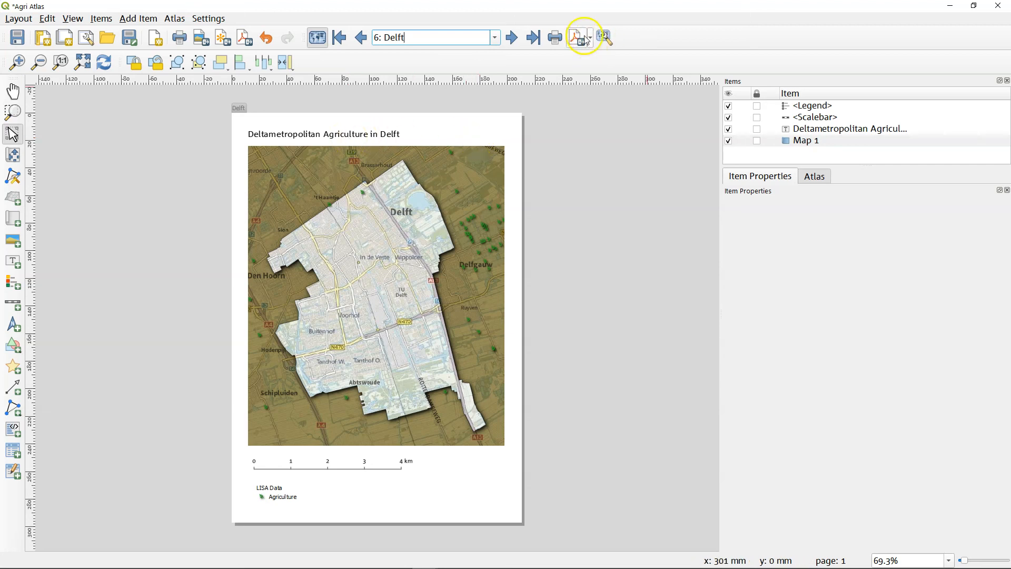
Step: Start exporting the atlas as PDF
left_click(590, 37)
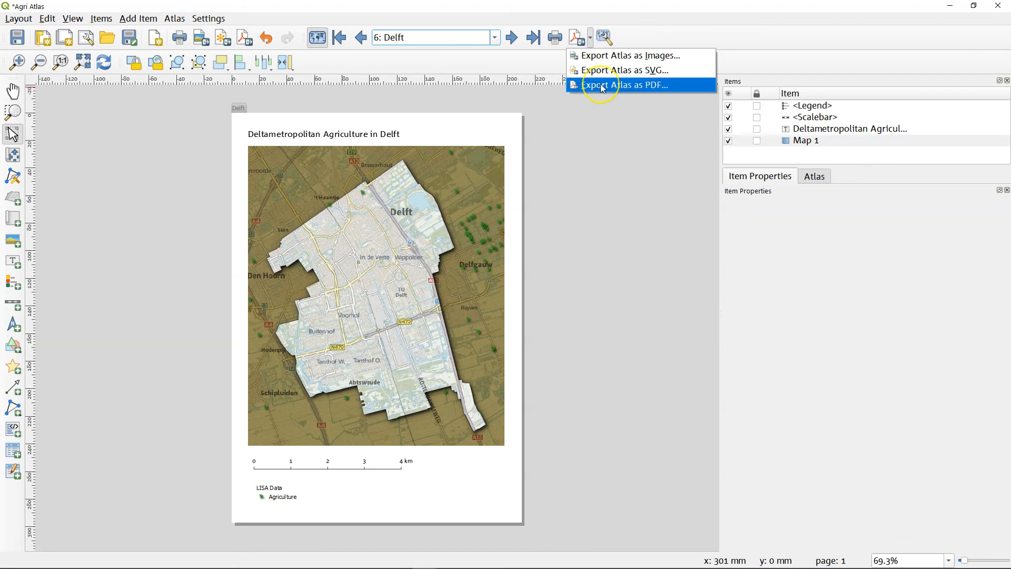